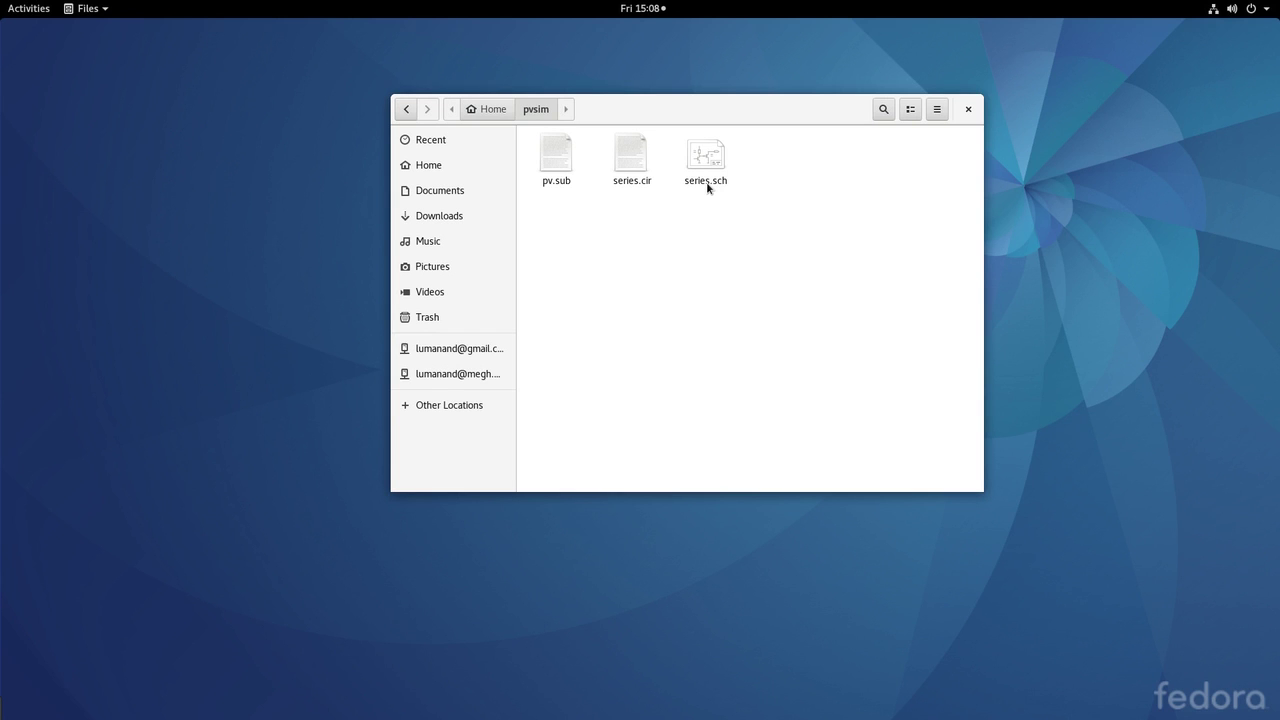
{"action": "double_click", "coordinate": [558, 162]}
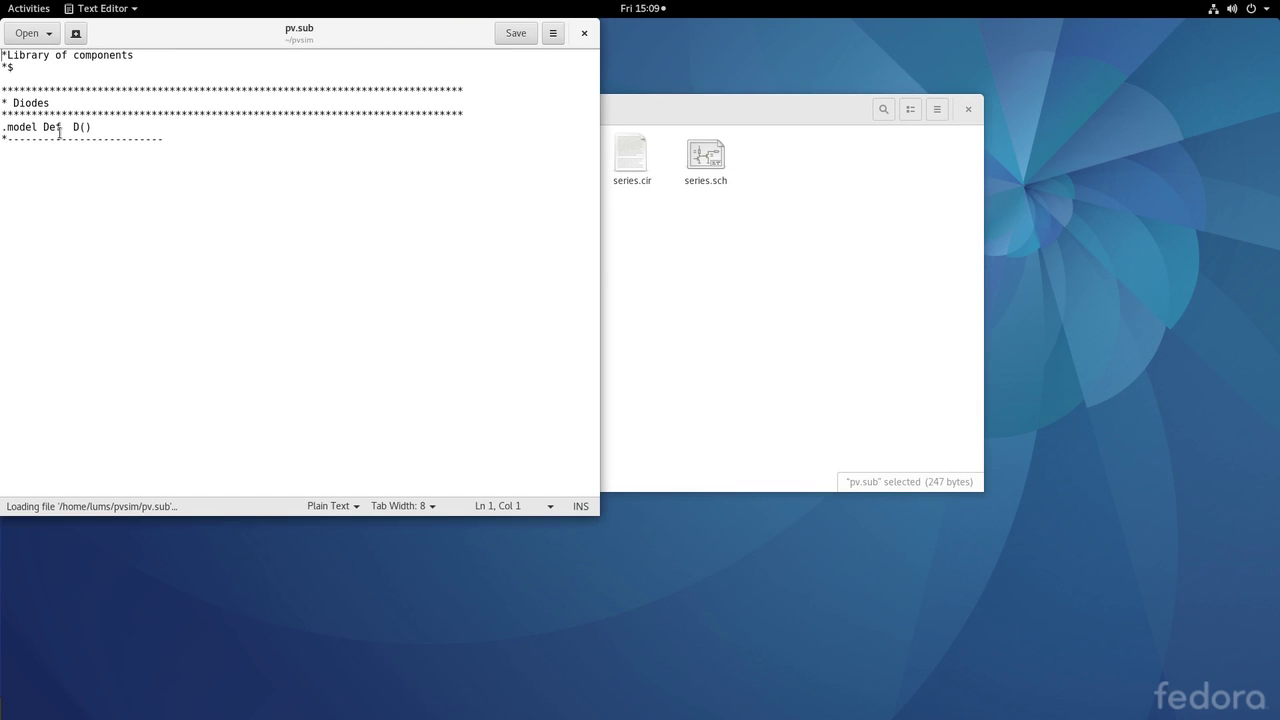
{"action": "left_click", "coordinate": [585, 33]}
{"action": "left_click", "coordinate": [626, 221]}
{"action": "double_click", "coordinate": [627, 157]}
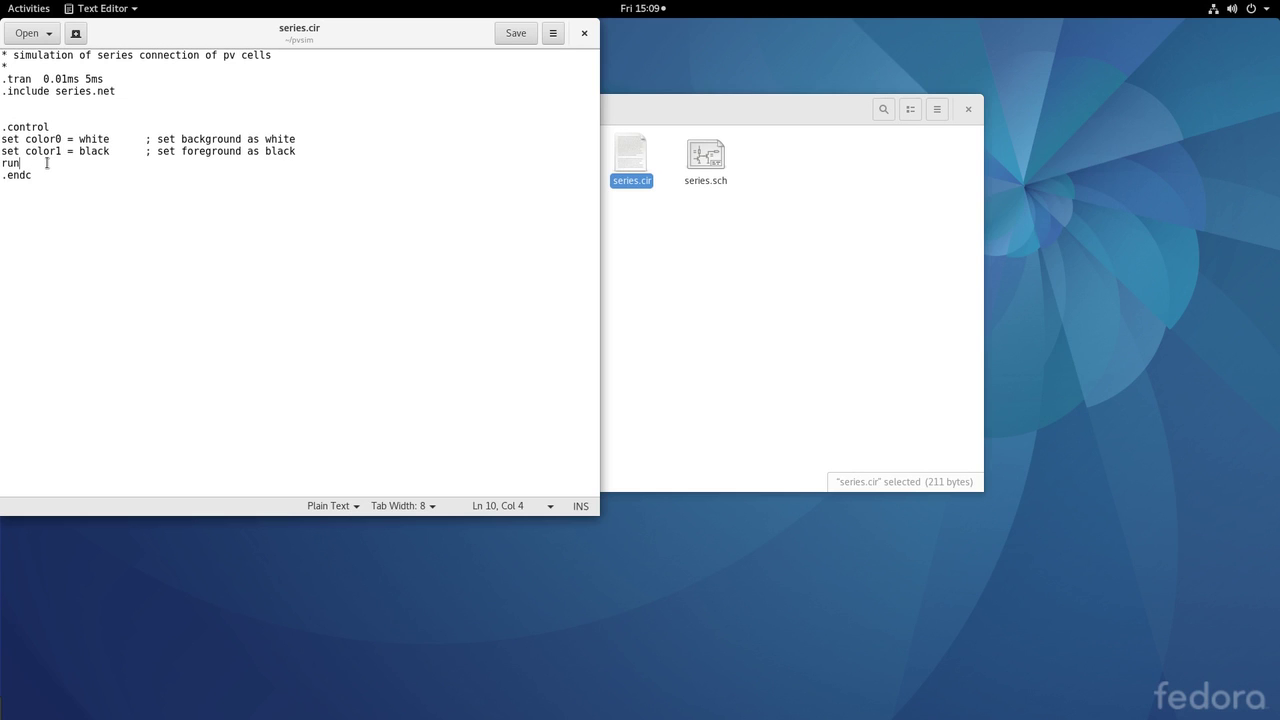
{"action": "left_click", "coordinate": [584, 36]}
{"action": "left_click", "coordinate": [670, 238]}
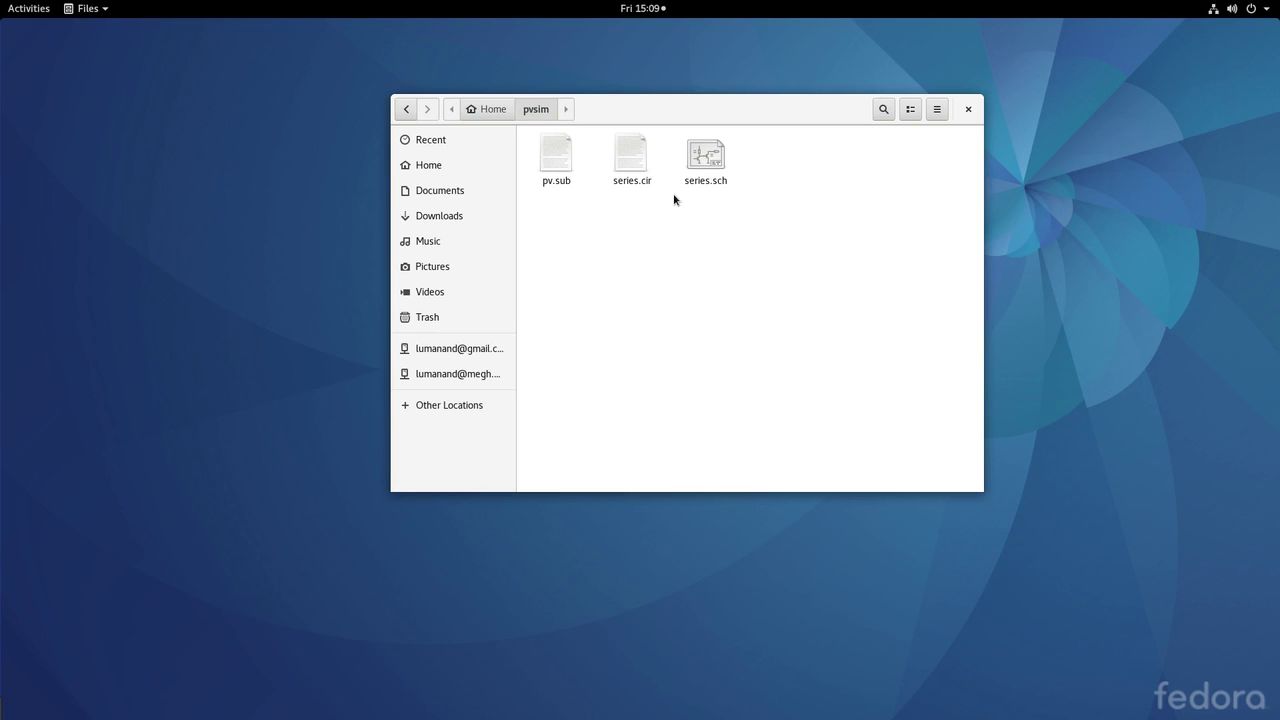
Step: Start a new terminal, change into the pvsim folder and list its files
{"action": "mouse_move", "coordinate": [3, 3]}
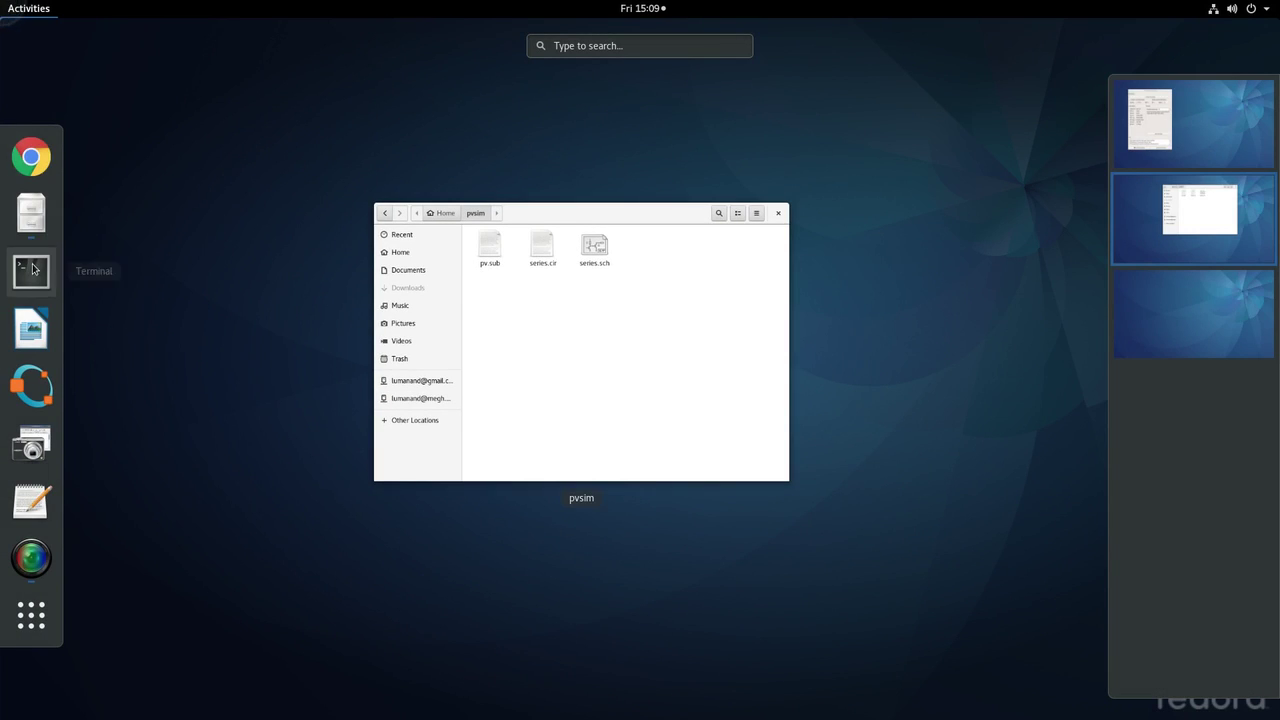
{"action": "left_click", "coordinate": [31, 270]}
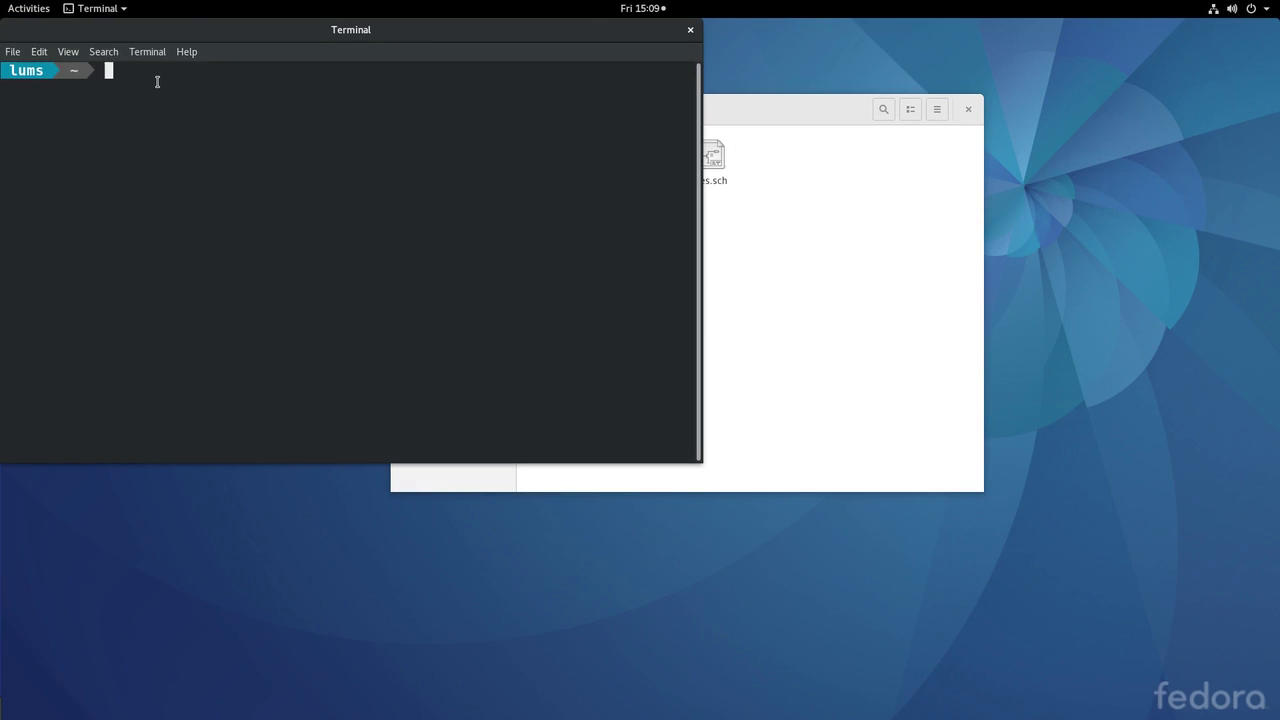
{"action": "type", "text": "cd pvs"}
{"action": "key", "text": "Tab"}
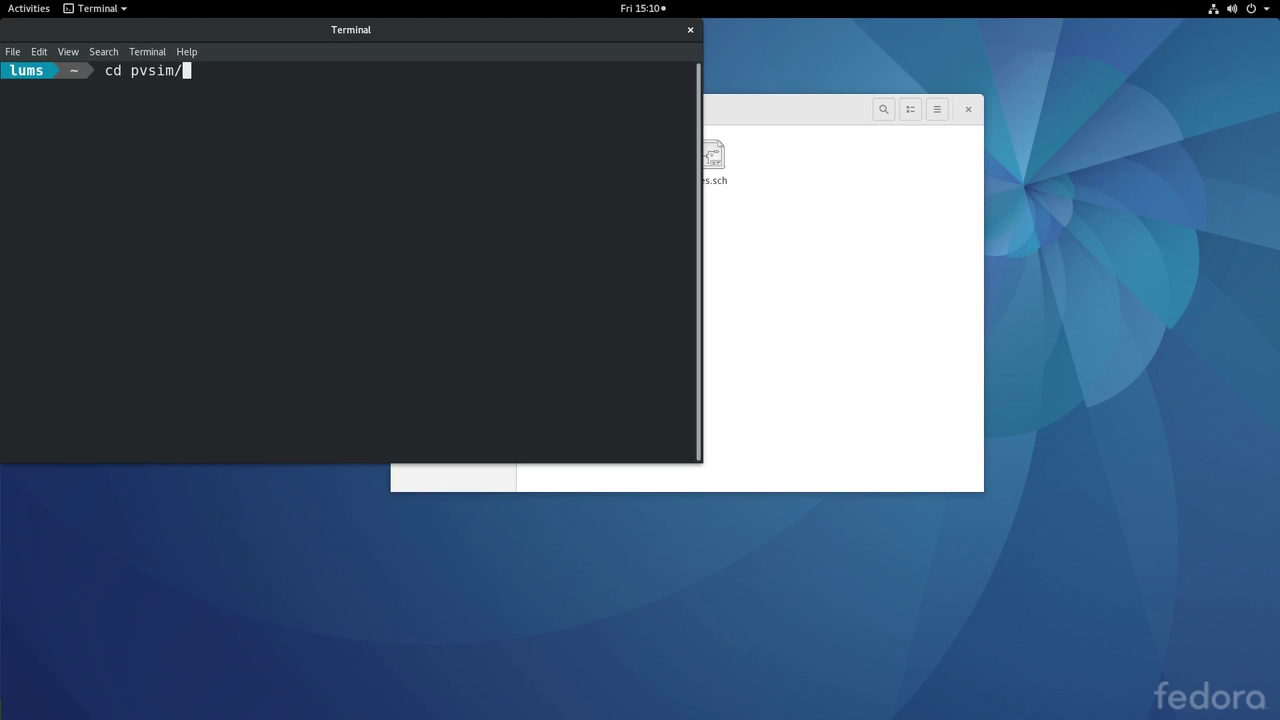
{"action": "key", "text": "Return"}
{"action": "type", "text": "ls"}
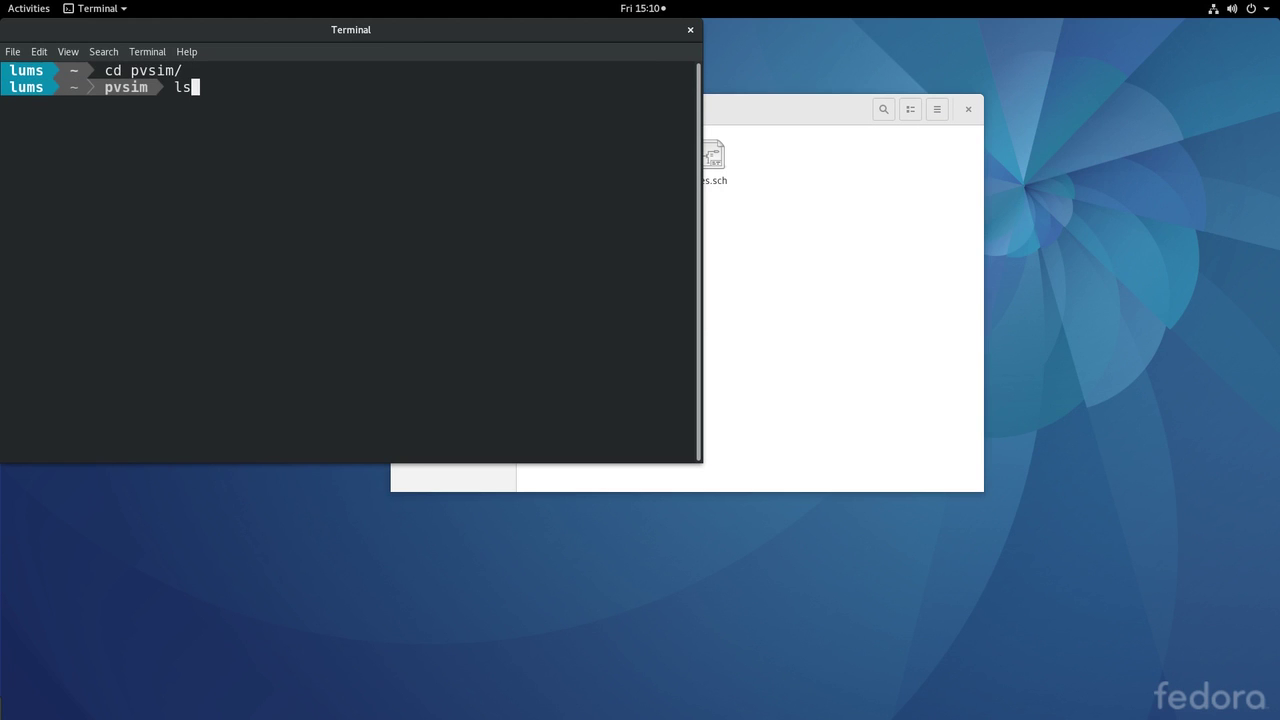
{"action": "key", "text": "Return"}
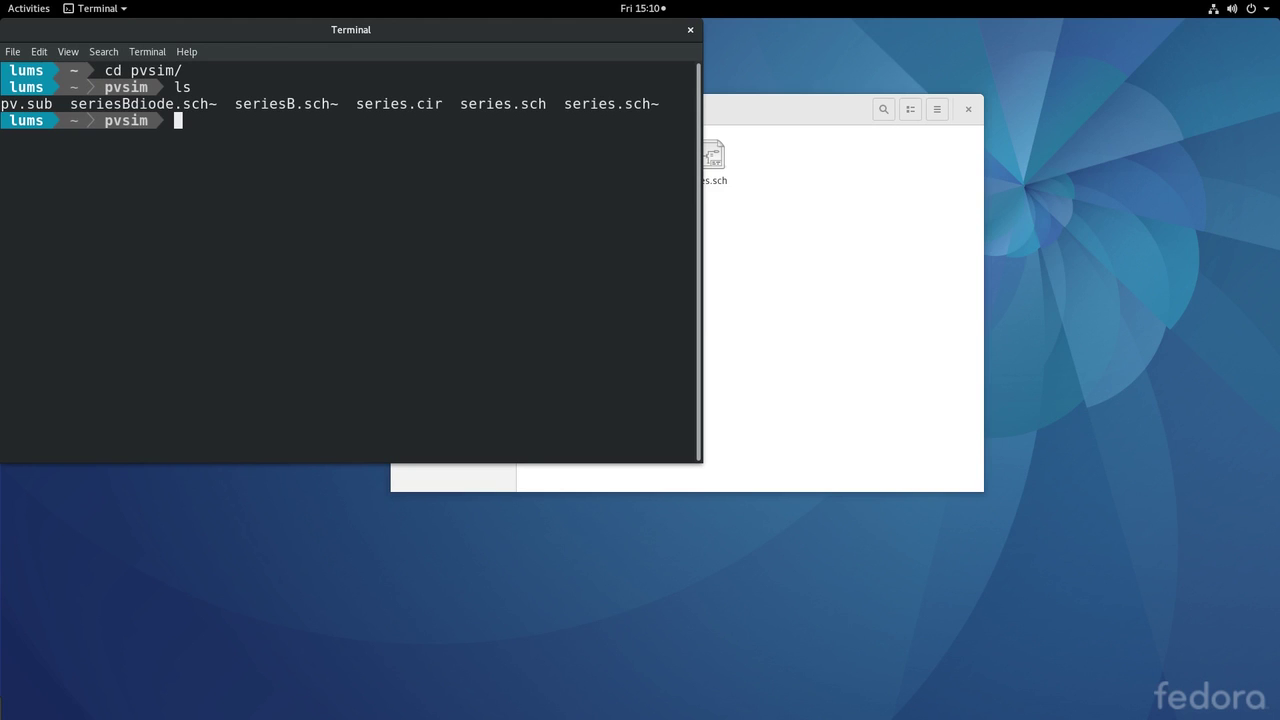
Step: Netlist series.sch into series.net with gnetlist -g spice-sdb and confirm it in the folder
{"action": "type", "text": "gnetlist -g spice-sdb -o series.net series.sch"}
{"action": "key", "text": "Right"}
{"action": "key", "text": "Right"}
{"action": "key", "text": "Right"}
{"action": "key", "text": "Right"}
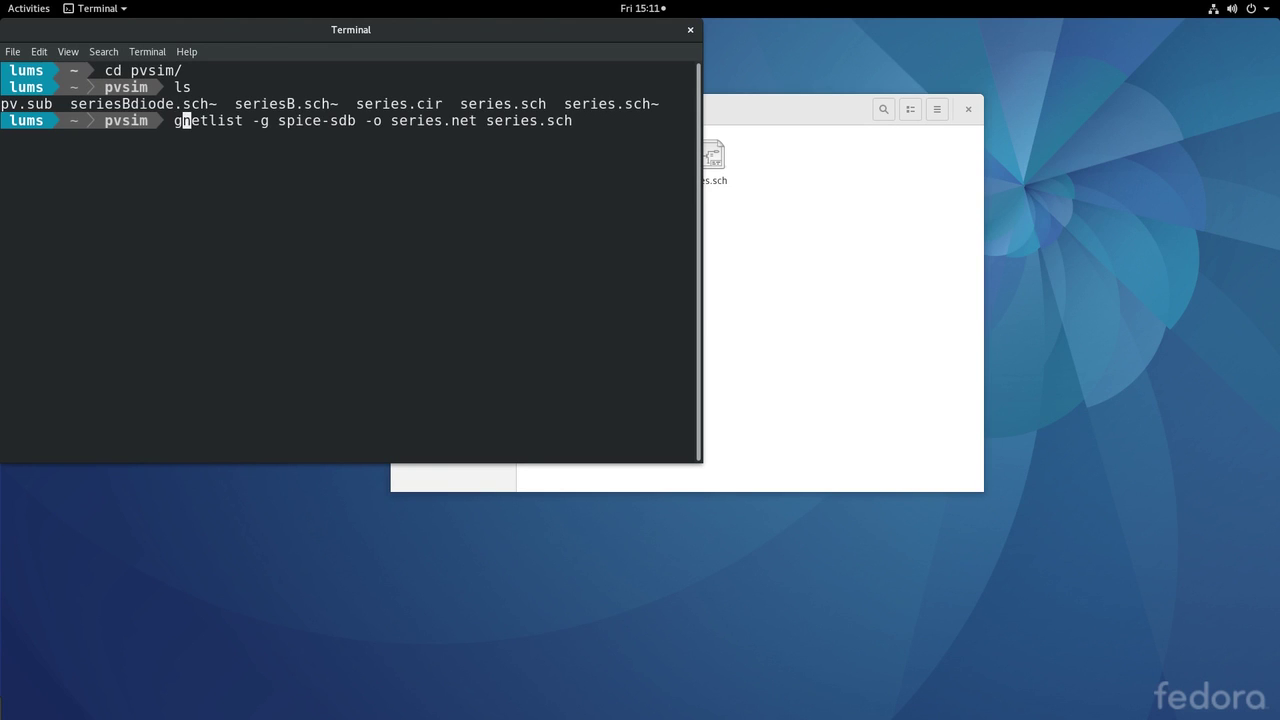
{"action": "key", "text": "Right"}
{"action": "key", "text": "Right"}
{"action": "key", "text": "Right"}
{"action": "key", "text": "Right"}
{"action": "key", "text": "Right"}
{"action": "key", "text": "Right"}
{"action": "key", "text": "Right"}
{"action": "key", "text": "Right"}
{"action": "key", "text": "Right"}
{"action": "key", "text": "Right"}
{"action": "key", "text": "Right"}
{"action": "key", "text": "Right"}
{"action": "key", "text": "Right"}
{"action": "key", "text": "Right"}
{"action": "key", "text": "Right"}
{"action": "key", "text": "Right"}
{"action": "key", "text": "Right"}
{"action": "key", "text": "Right"}
{"action": "key", "text": "Right"}
{"action": "key", "text": "Right"}
{"action": "key", "text": "Right"}
{"action": "key", "text": "Right"}
{"action": "key", "text": "Right"}
{"action": "key", "text": "Right"}
{"action": "key", "text": "Right"}
{"action": "key", "text": "Right"}
{"action": "key", "text": "Right"}
{"action": "key", "text": "Right"}
{"action": "key", "text": "Right"}
{"action": "key", "text": "Right"}
{"action": "key", "text": "Right"}
{"action": "key", "text": "Right"}
{"action": "key", "text": "Right"}
{"action": "key", "text": "Right"}
{"action": "key", "text": "Right"}
{"action": "key", "text": "Right"}
{"action": "key", "text": "Right"}
{"action": "key", "text": "Right"}
{"action": "key", "text": "Right"}
{"action": "key", "text": "Right"}
{"action": "key", "text": "Right"}
{"action": "key", "text": "Right"}
{"action": "key", "text": "Return"}
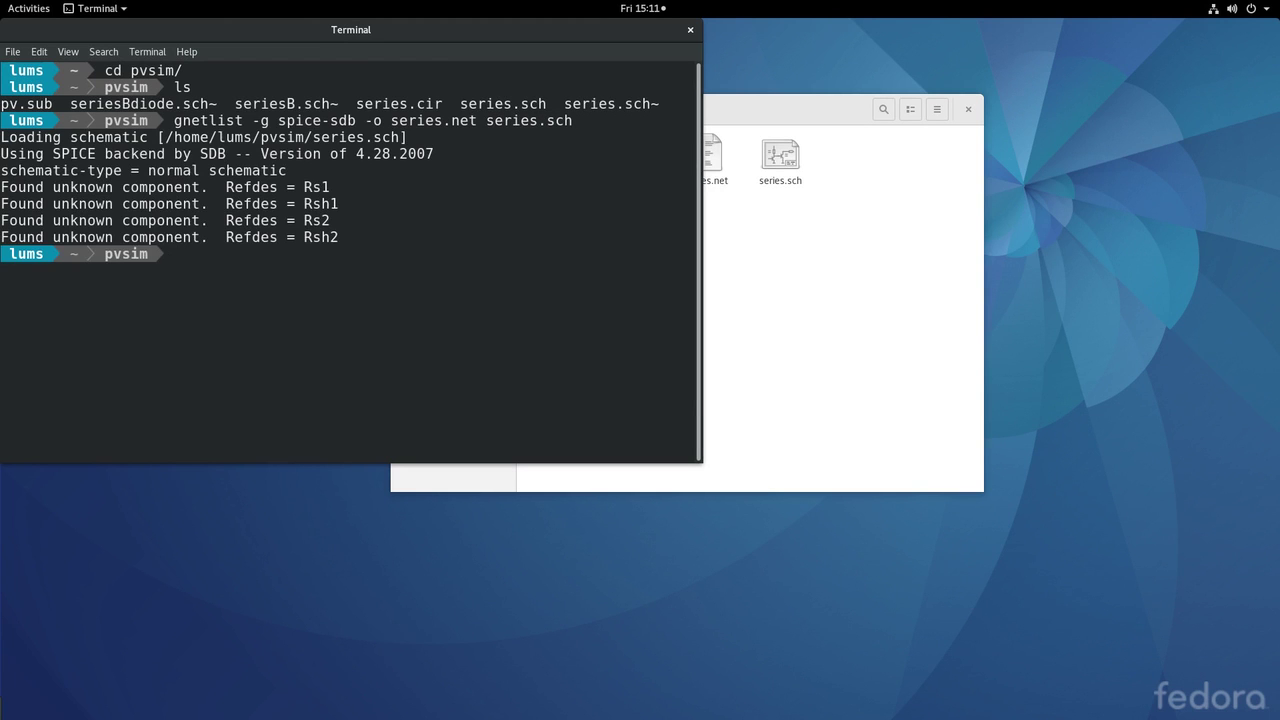
{"action": "left_click", "coordinate": [794, 248]}
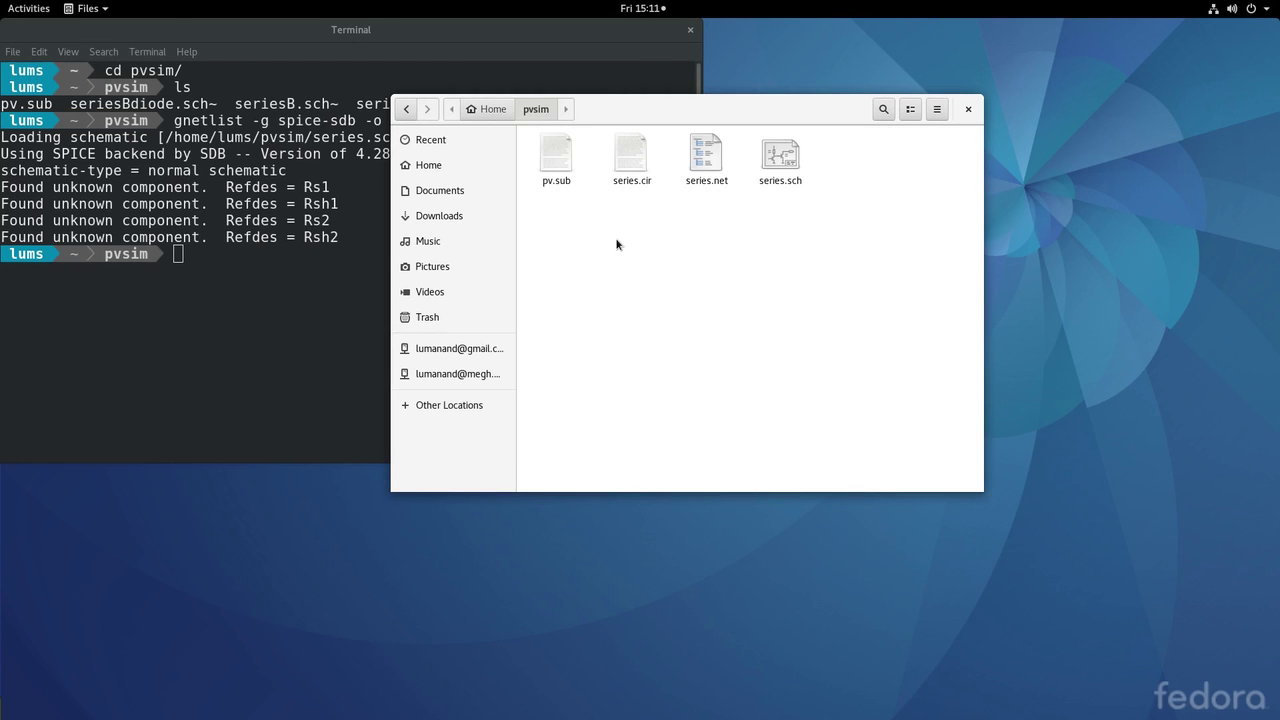
{"action": "left_click", "coordinate": [188, 254]}
Step: Simulate series.cir in ngspice and display its vectors V(1), V(2), nvt, nvt2, time, vo#branch
{"action": "type", "text": "ngspice "}
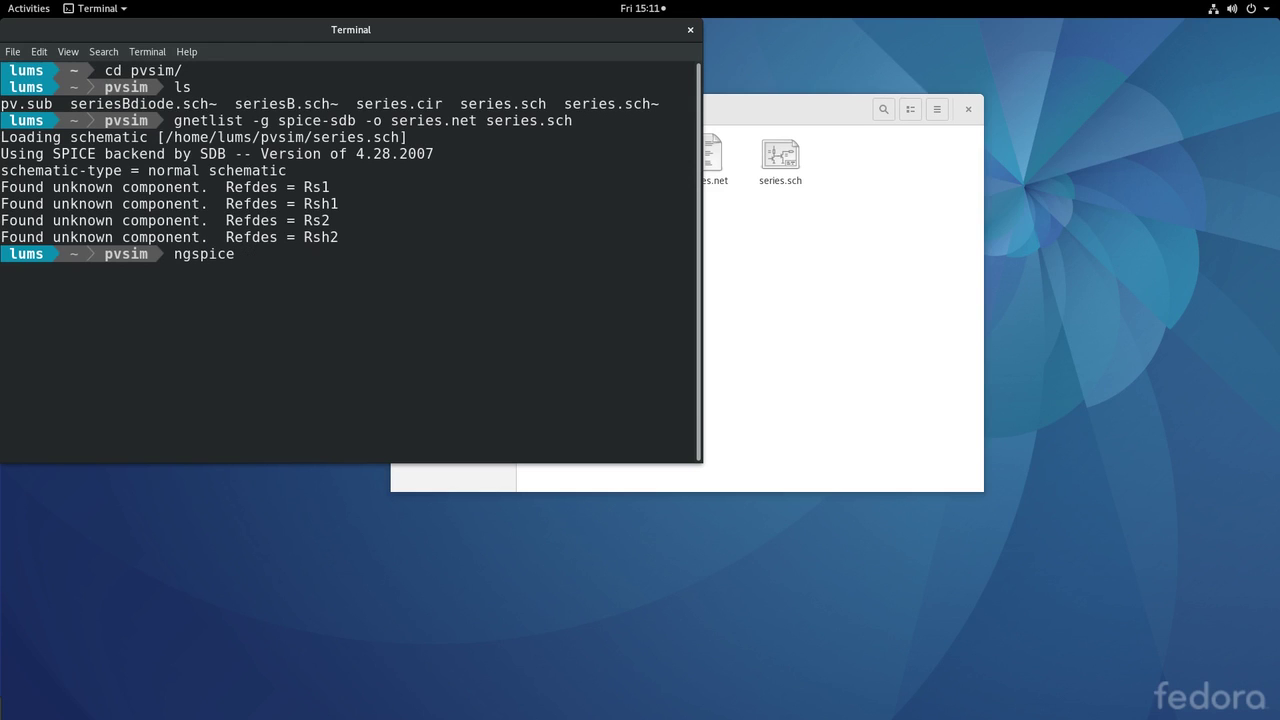
{"action": "type", "text": "series.cir"}
{"action": "key", "text": "Return"}
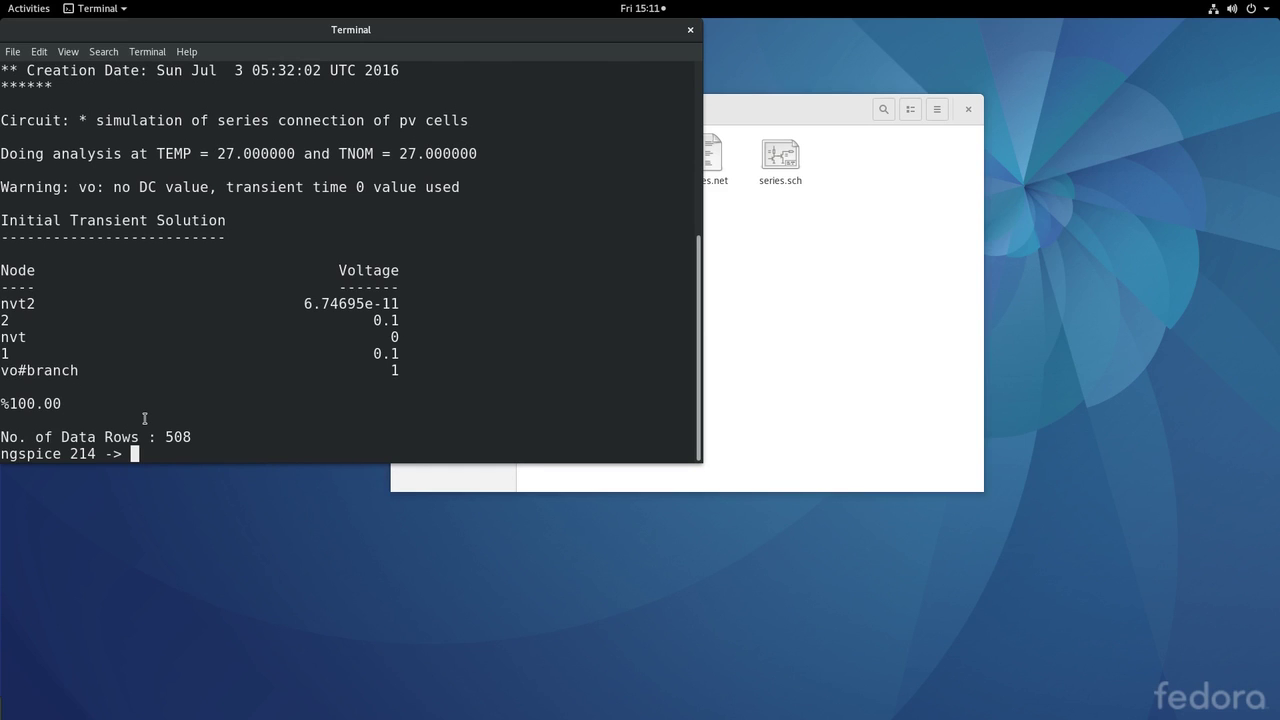
{"action": "type", "text": "display"}
{"action": "key", "text": "Return"}
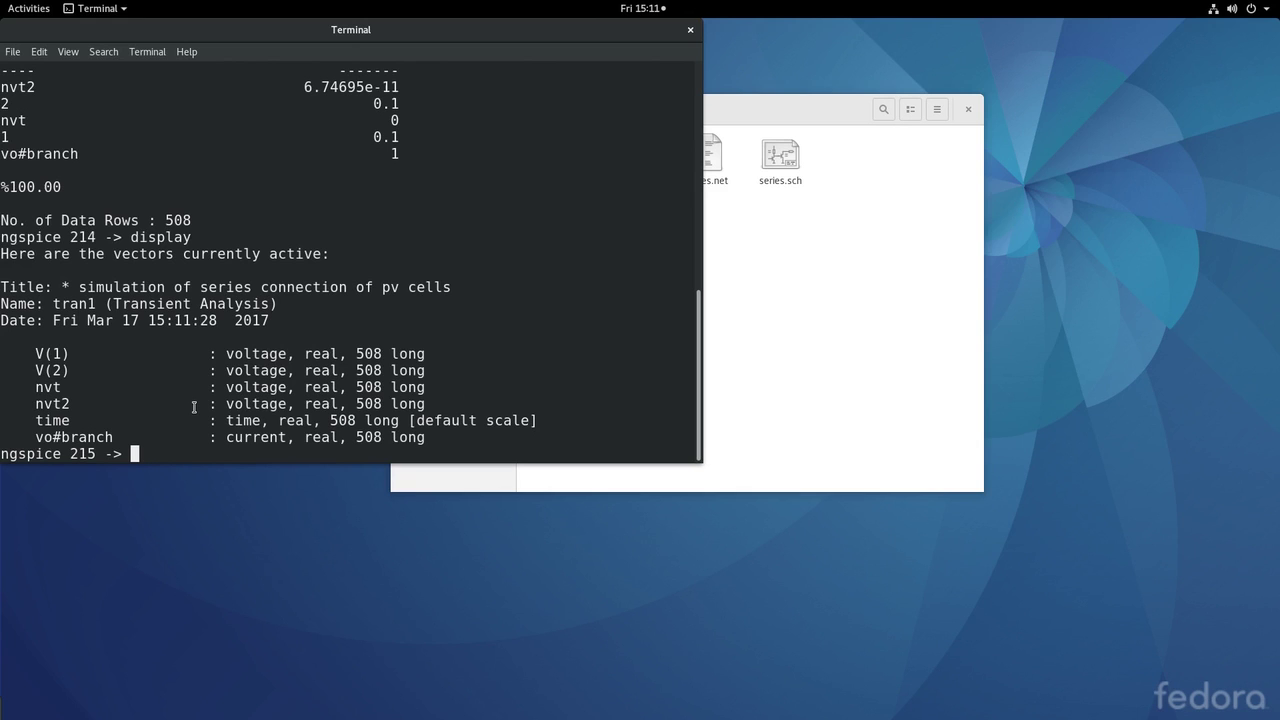
{"action": "left_click", "coordinate": [800, 173]}
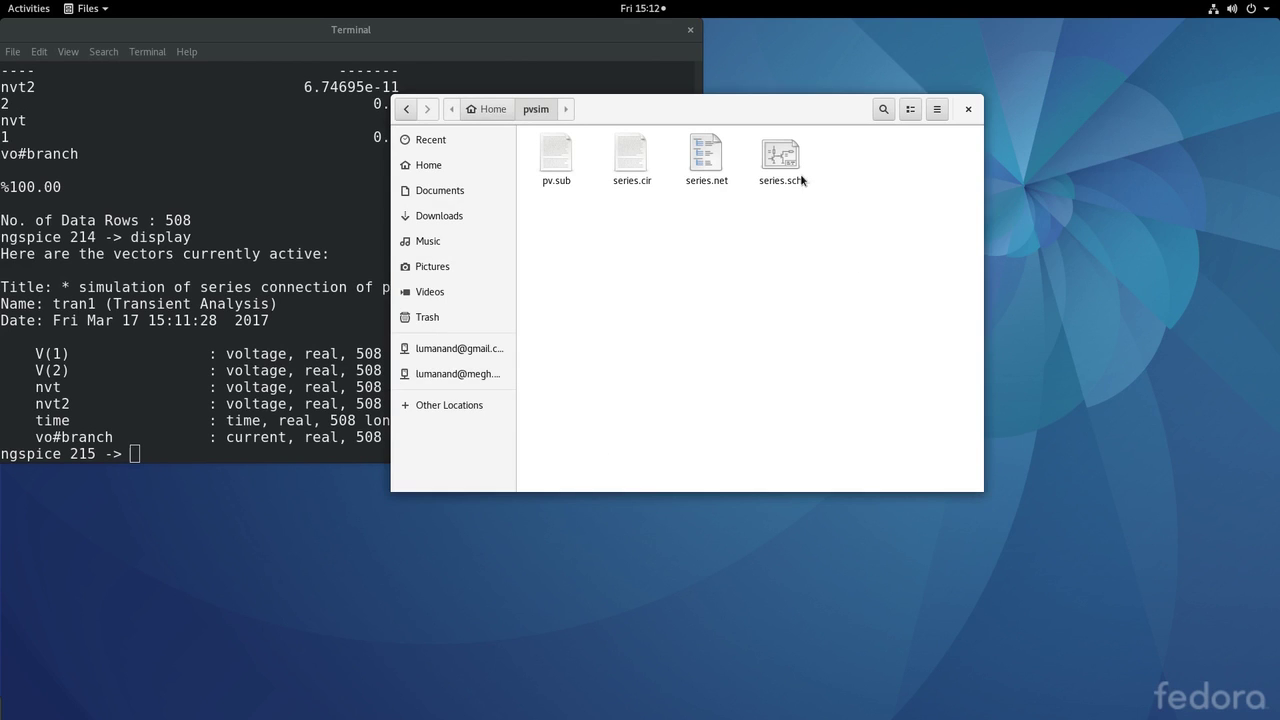
Step: Open series.sch in gschem, dismiss the load report and place it right of the terminal
{"action": "double_click", "coordinate": [784, 152]}
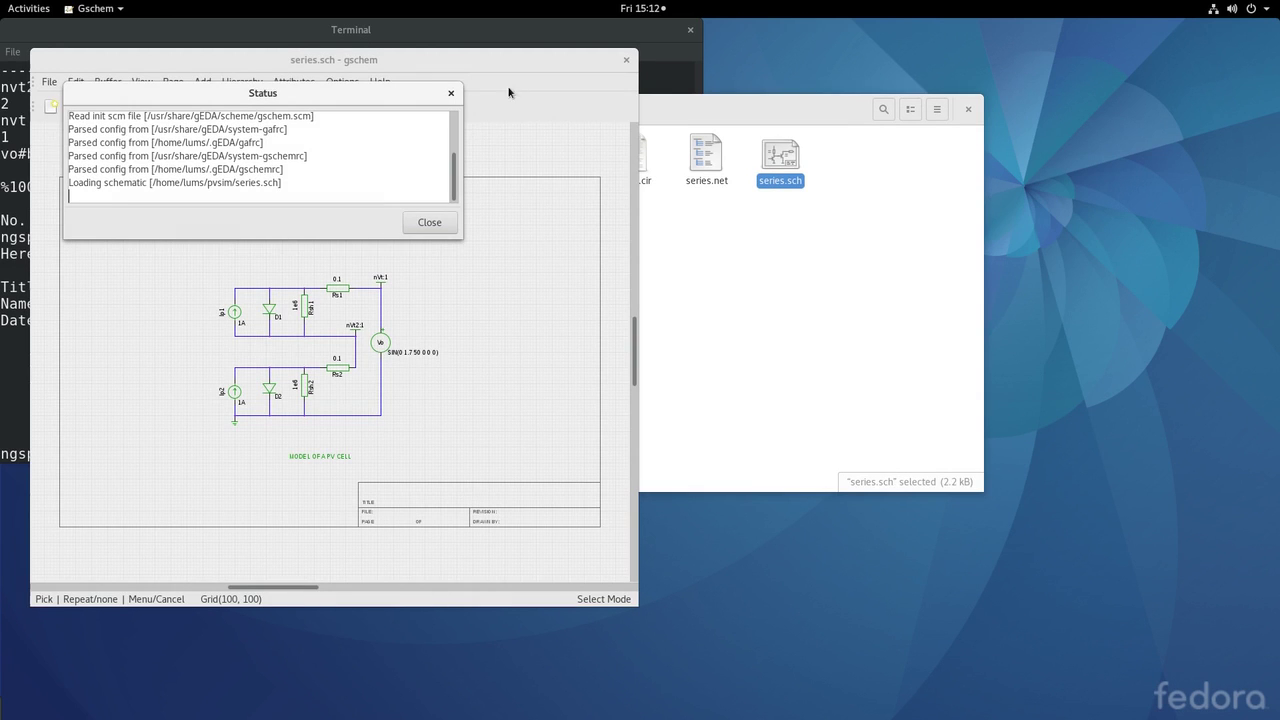
{"action": "left_click", "coordinate": [430, 222]}
{"action": "left_click_drag", "start_coordinate": [443, 65], "coordinate": [1047, 65]}
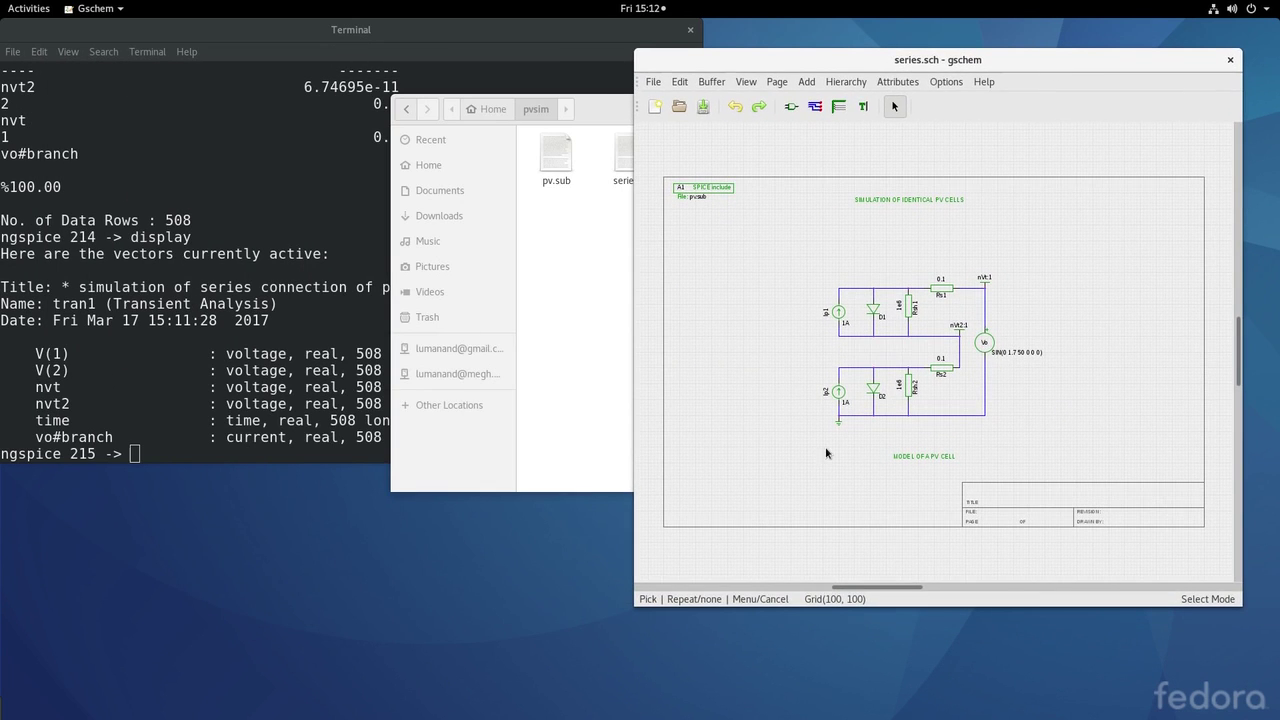
{"action": "left_click", "coordinate": [418, 32]}
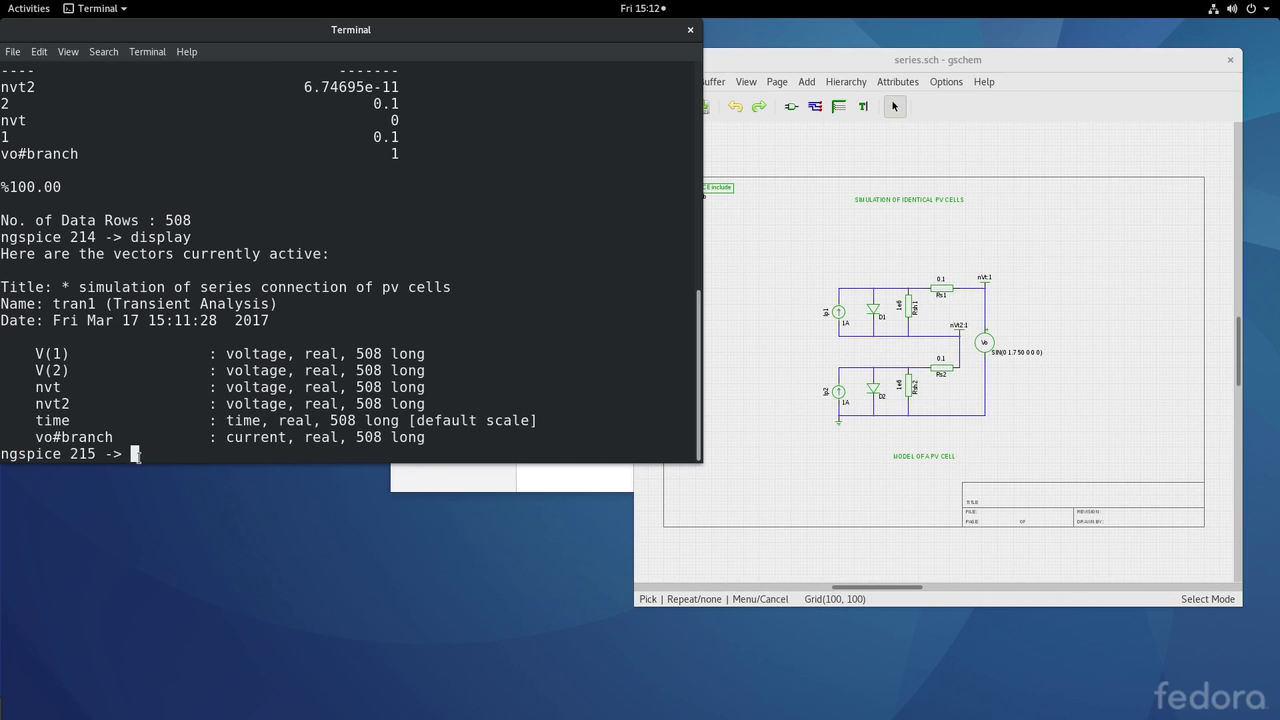
Step: Plot i(vo) versus nvt, view the curve full screen, then close the plot
{"action": "type", "text": "plot i(vo) vs nvt"}
{"action": "key", "text": "Return"}
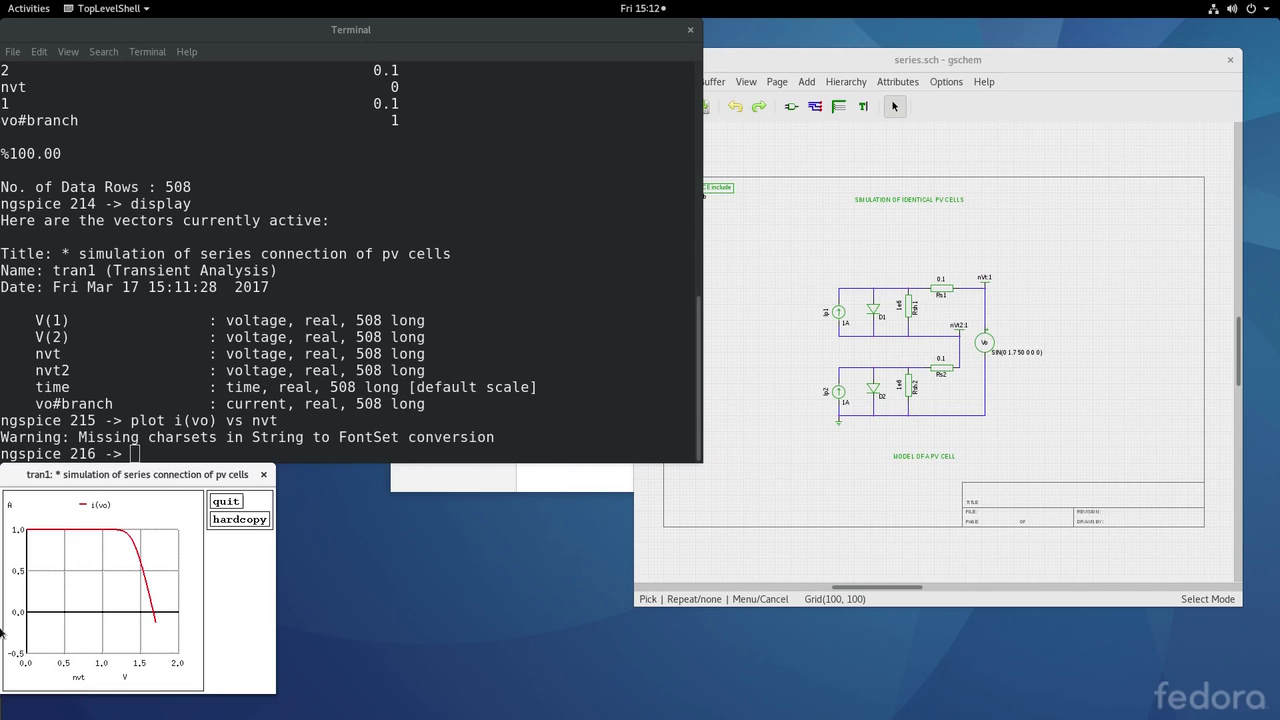
{"action": "double_click", "coordinate": [129, 476]}
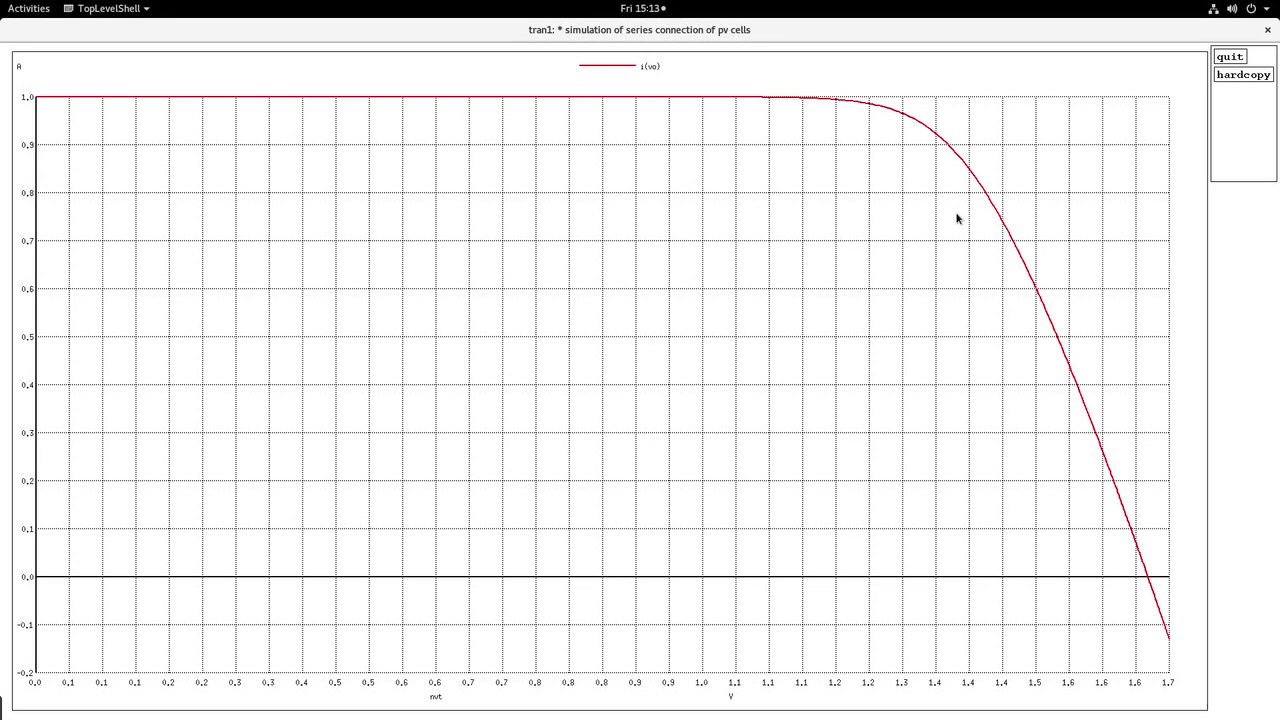
{"action": "left_click", "coordinate": [1229, 57]}
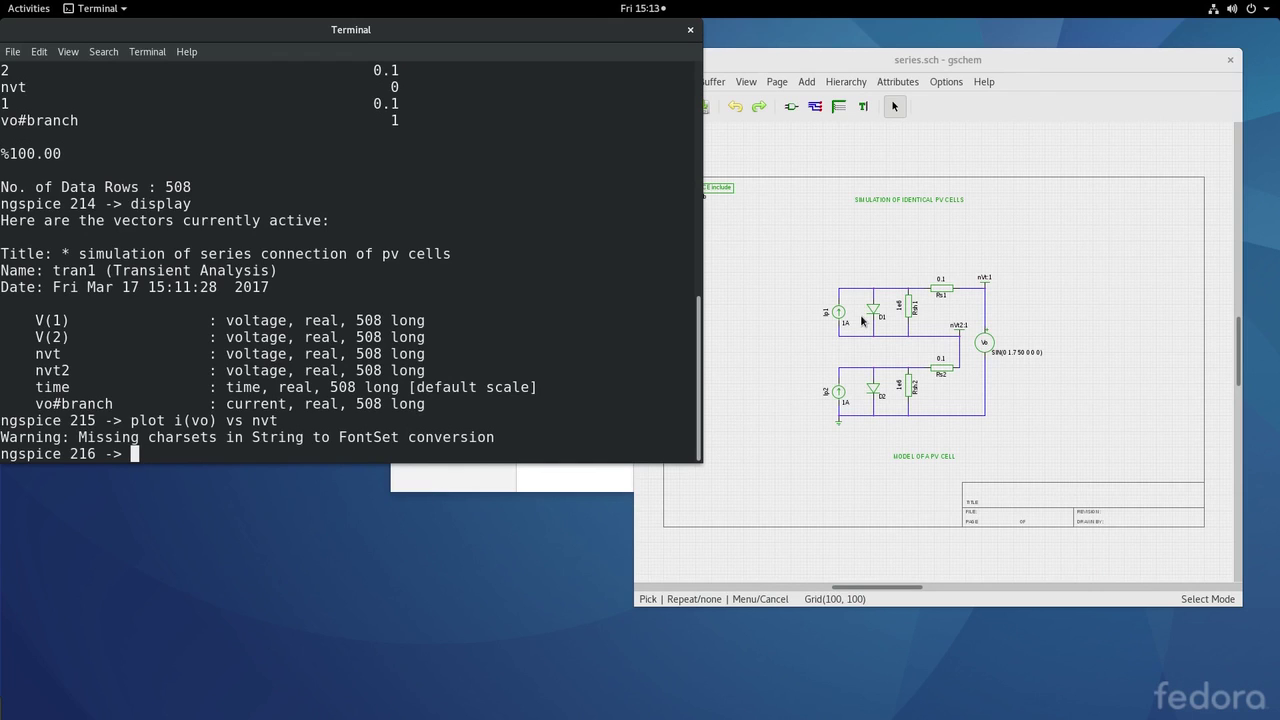
Step: Clear the screen and plot i(vo) against nvt, nvt2 and nvt-nvt2 together
{"action": "key", "text": "ctrl+l"}
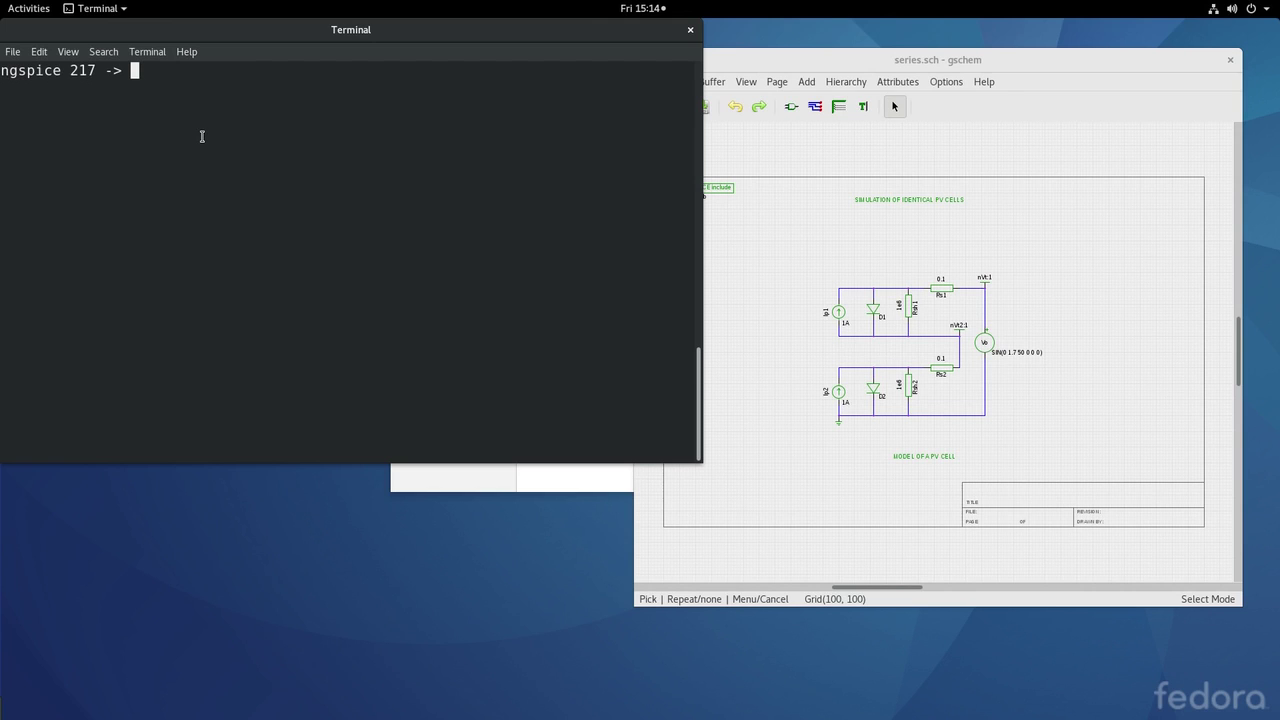
{"action": "type", "text": "plot i(vo) vs nvt"}
{"action": "type", "text": "i("}
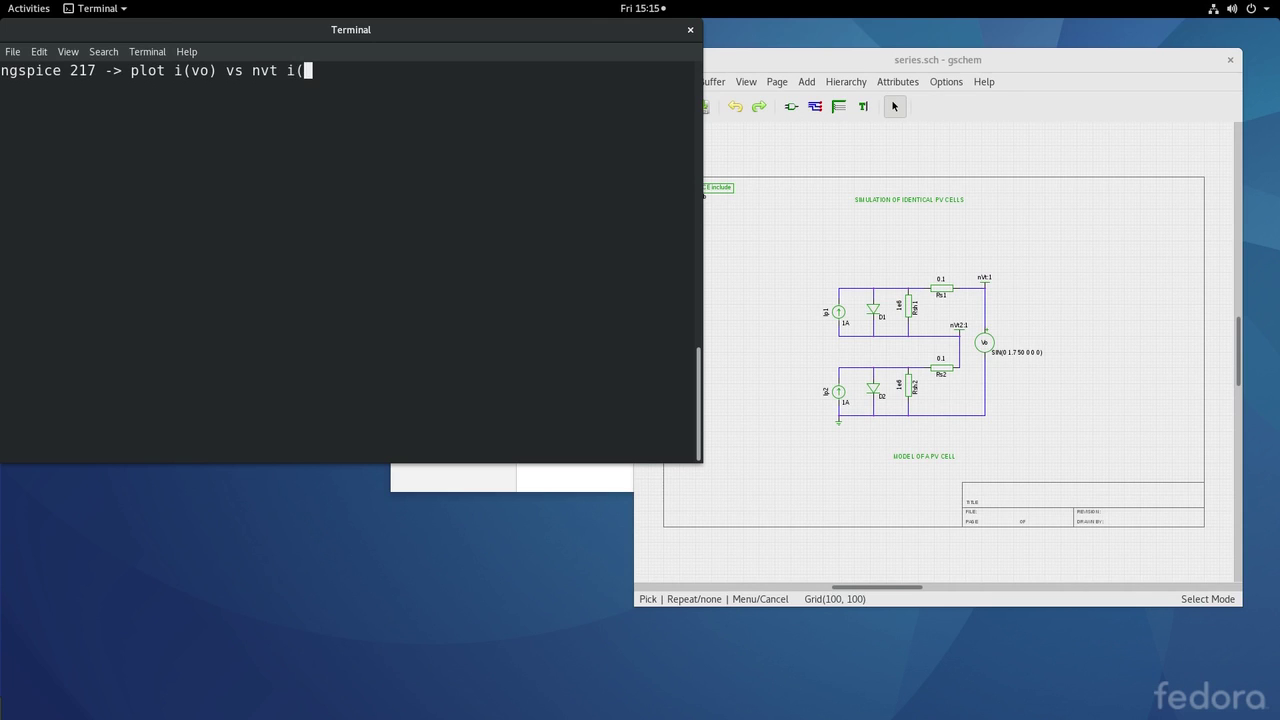
{"action": "type", "text": "vo) vs nvt2 i(vo) vs nvt-ntv"}
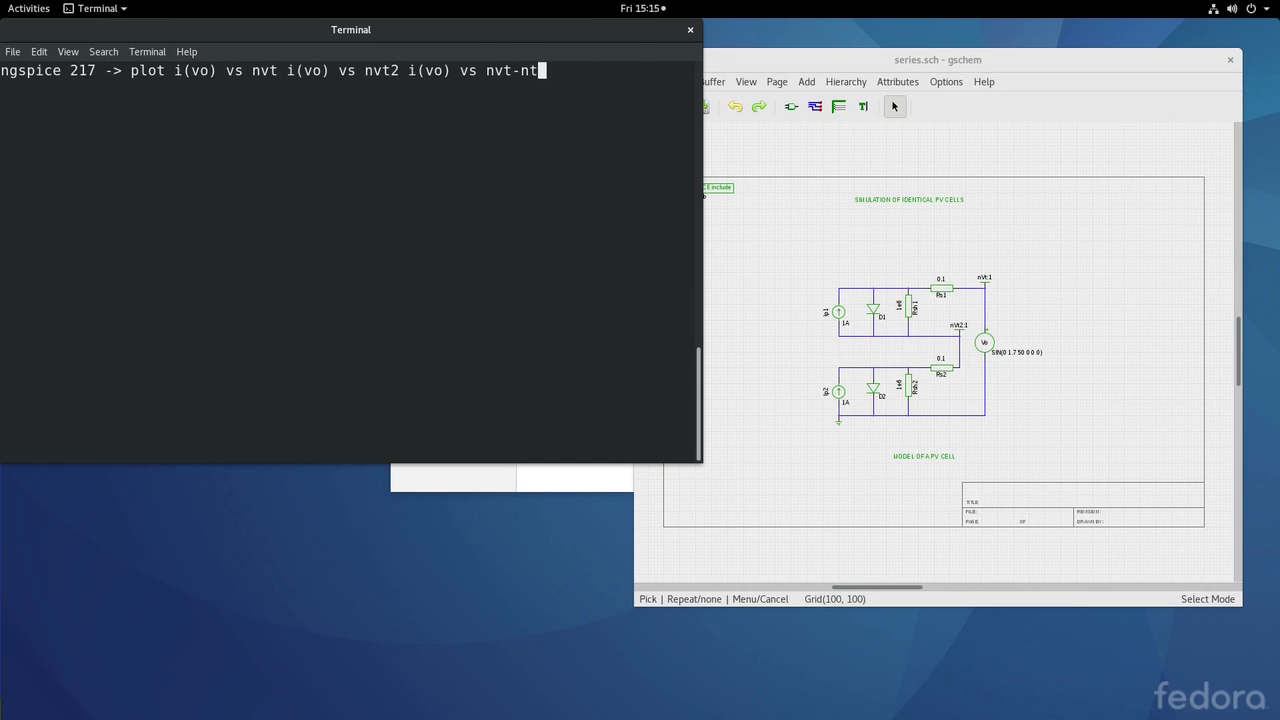
{"action": "key", "text": "BackSpace"}
{"action": "key", "text": "BackSpace"}
{"action": "type", "text": "vt2"}
{"action": "key", "text": "Return"}
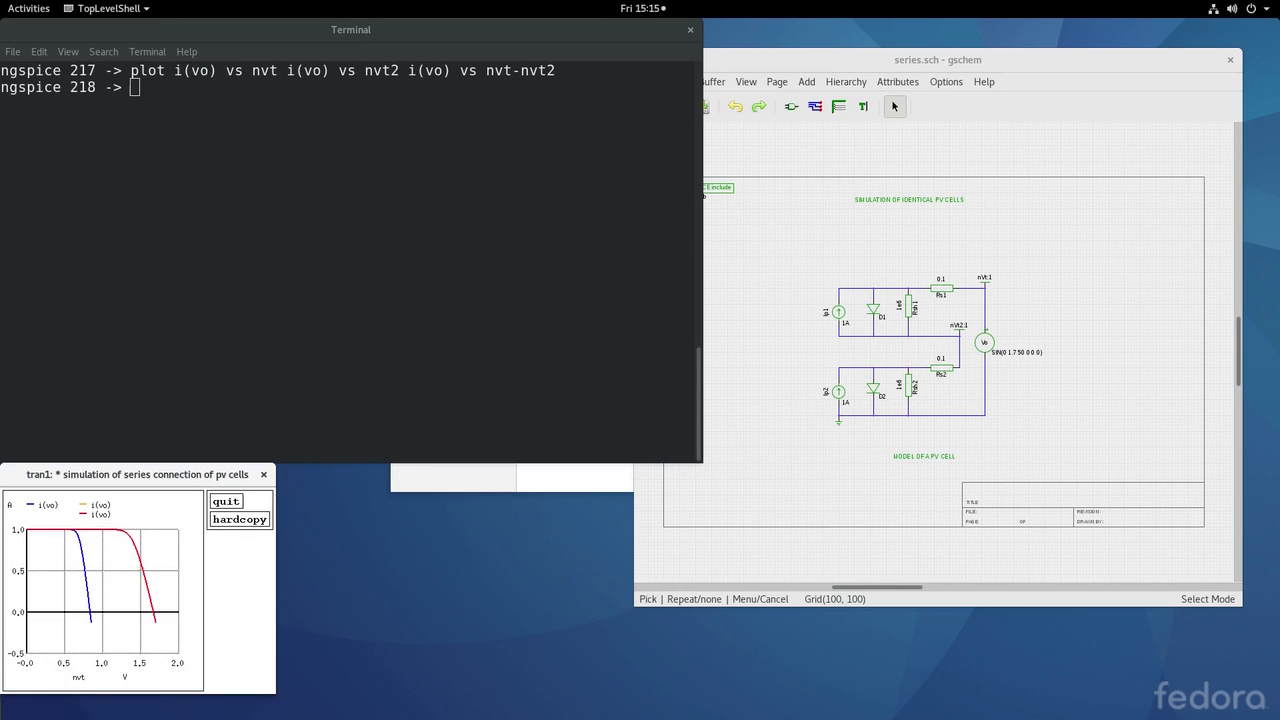
Step: View the I-V plot full screen, then start the power plot command with 'plot i(vo)'
{"action": "double_click", "coordinate": [132, 476]}
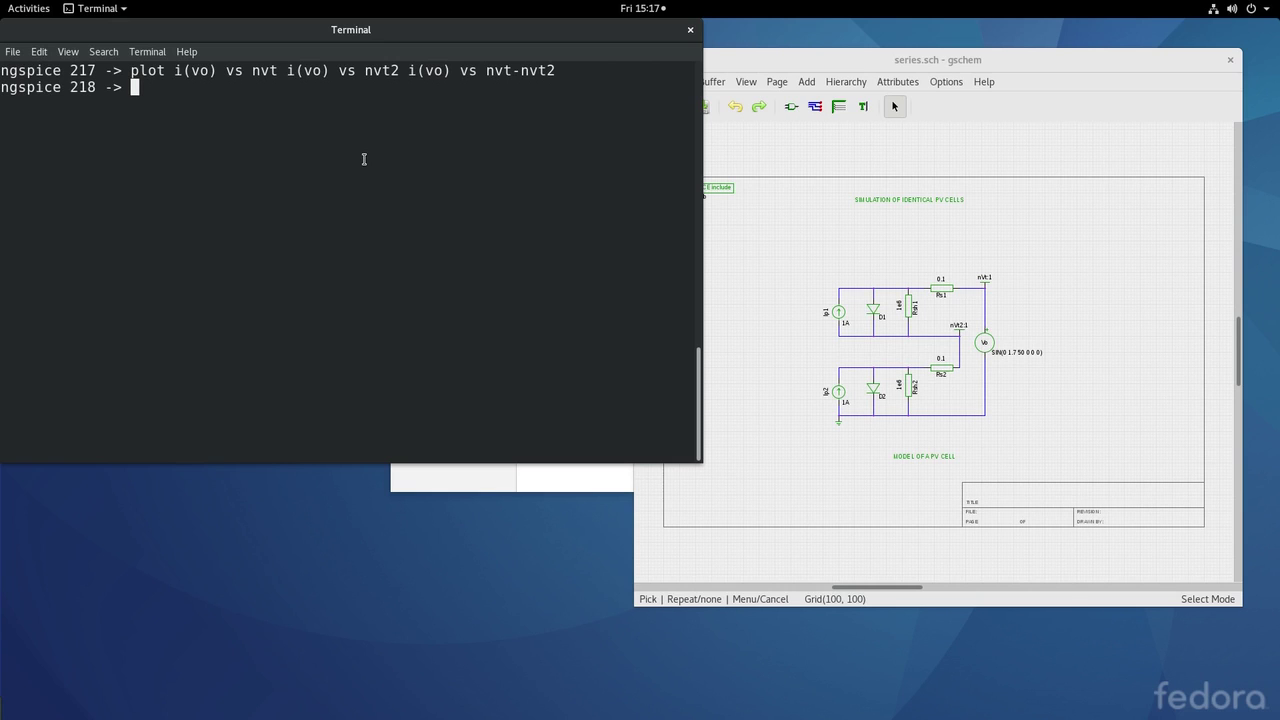
{"action": "type", "text": "plot i(vo)"}
Step: Plot power i(vo)*nvt, i(vo)*nvt2 and i(vo)*(nvt-nvt2) against nvt
{"action": "type", "text": "*nvt vs nvt"}
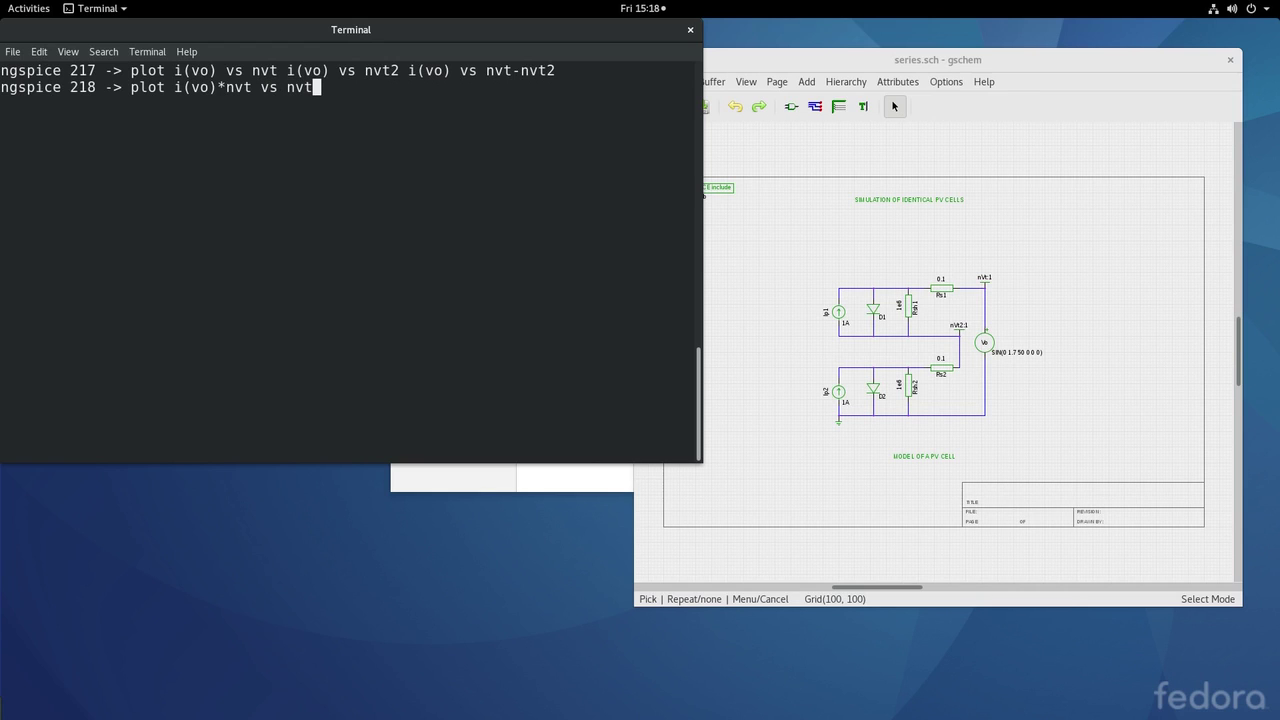
{"action": "type", "text": " i(vo)*nvt2 vs nvt "}
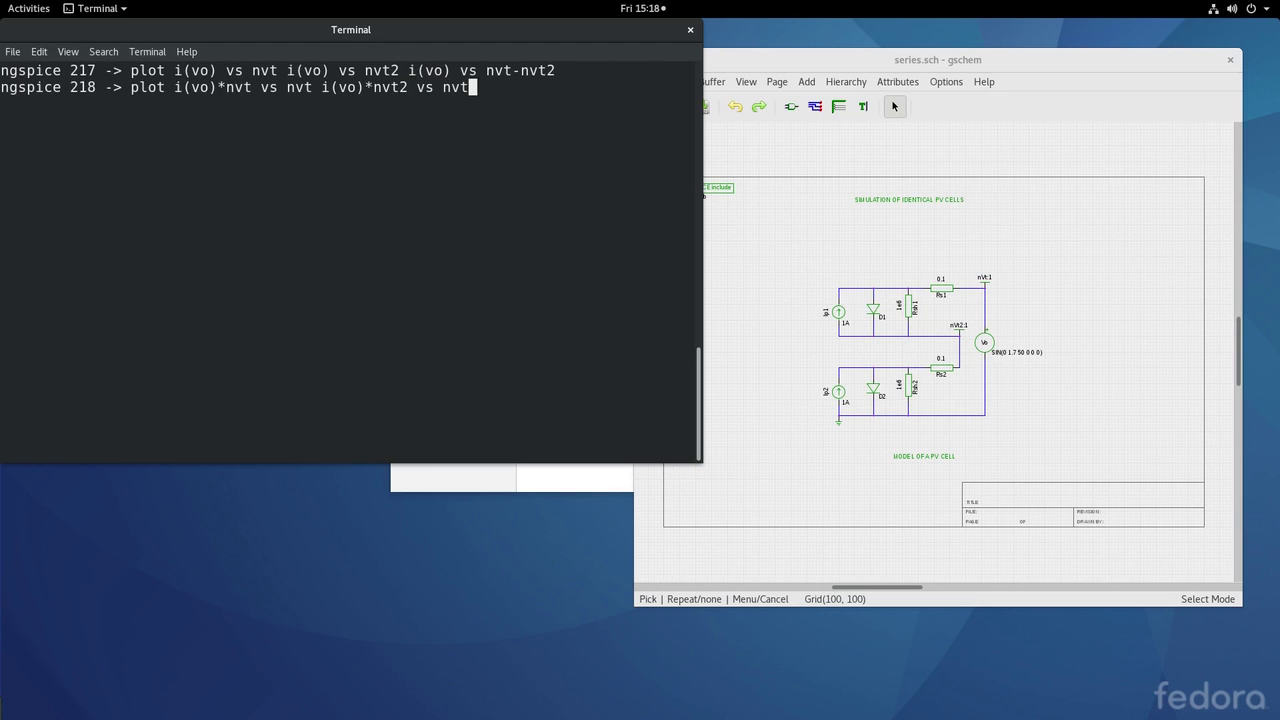
{"action": "type", "text": "i(vo)*(nvt-nvt2)"}
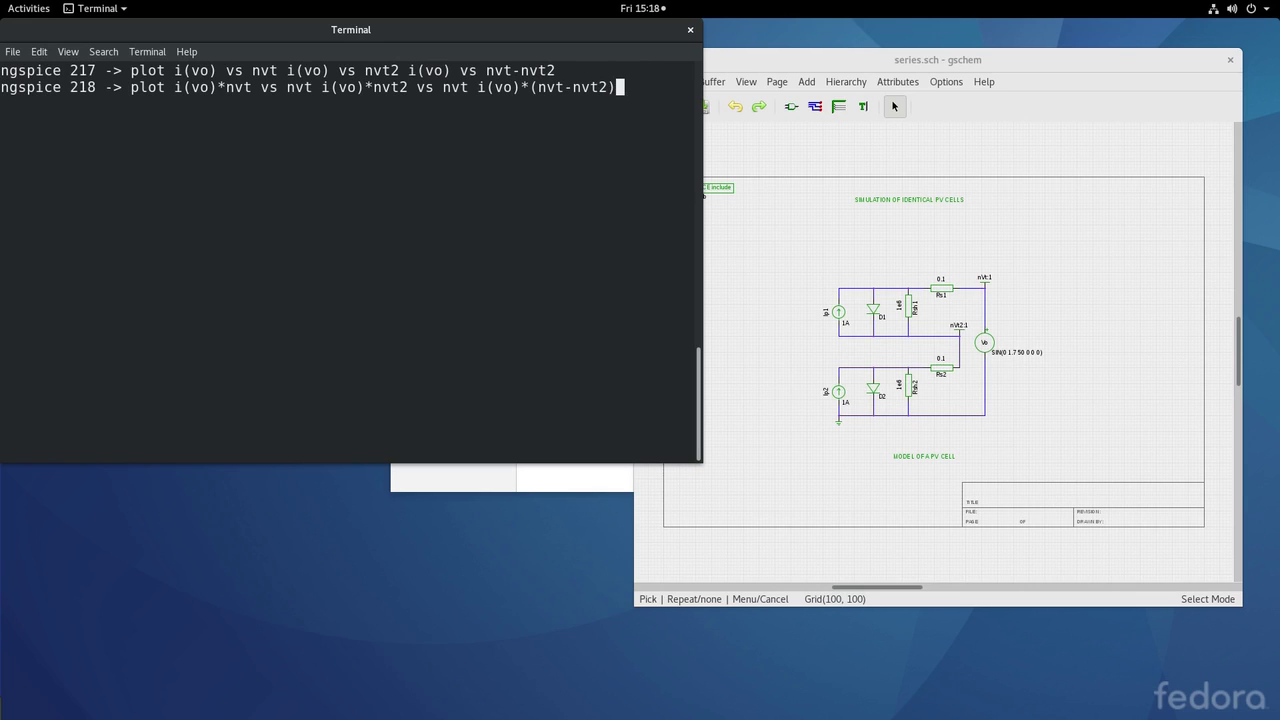
{"action": "type", "text": "vs nvt"}
{"action": "key", "text": "Return"}
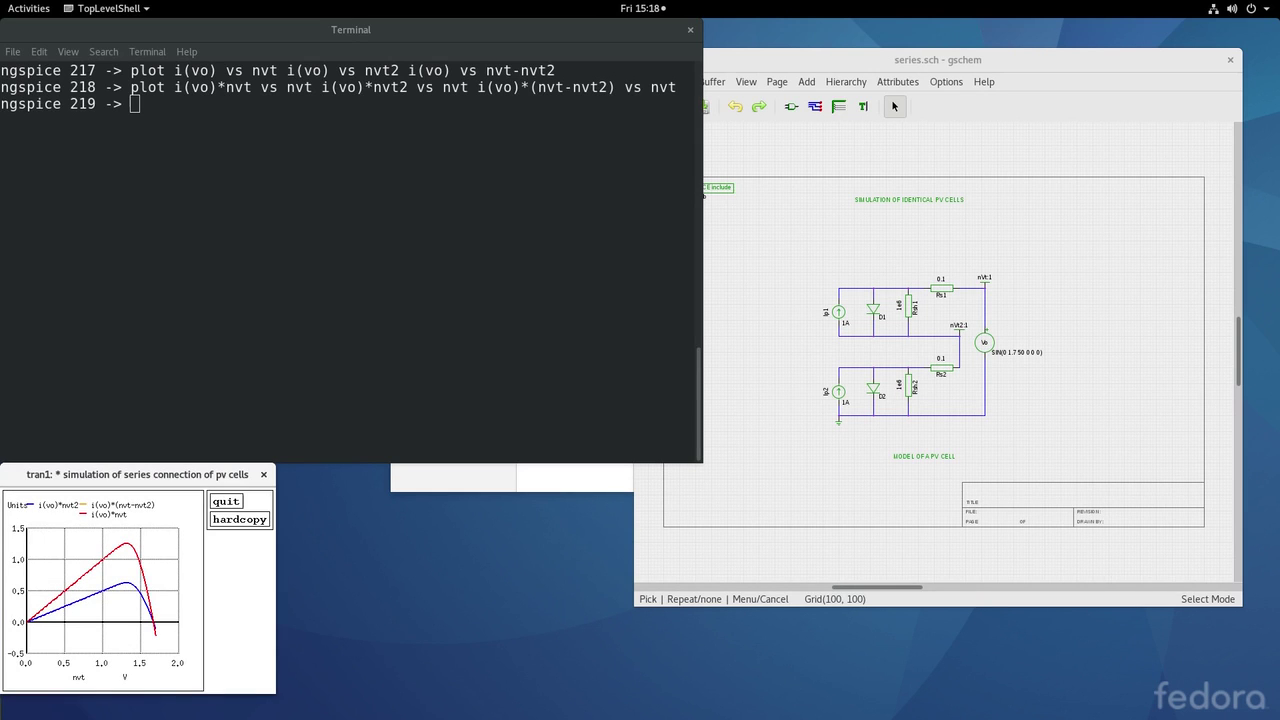
Step: Maximize the power plot to inspect the curves peaking near 1.4 V
{"action": "double_click", "coordinate": [115, 474]}
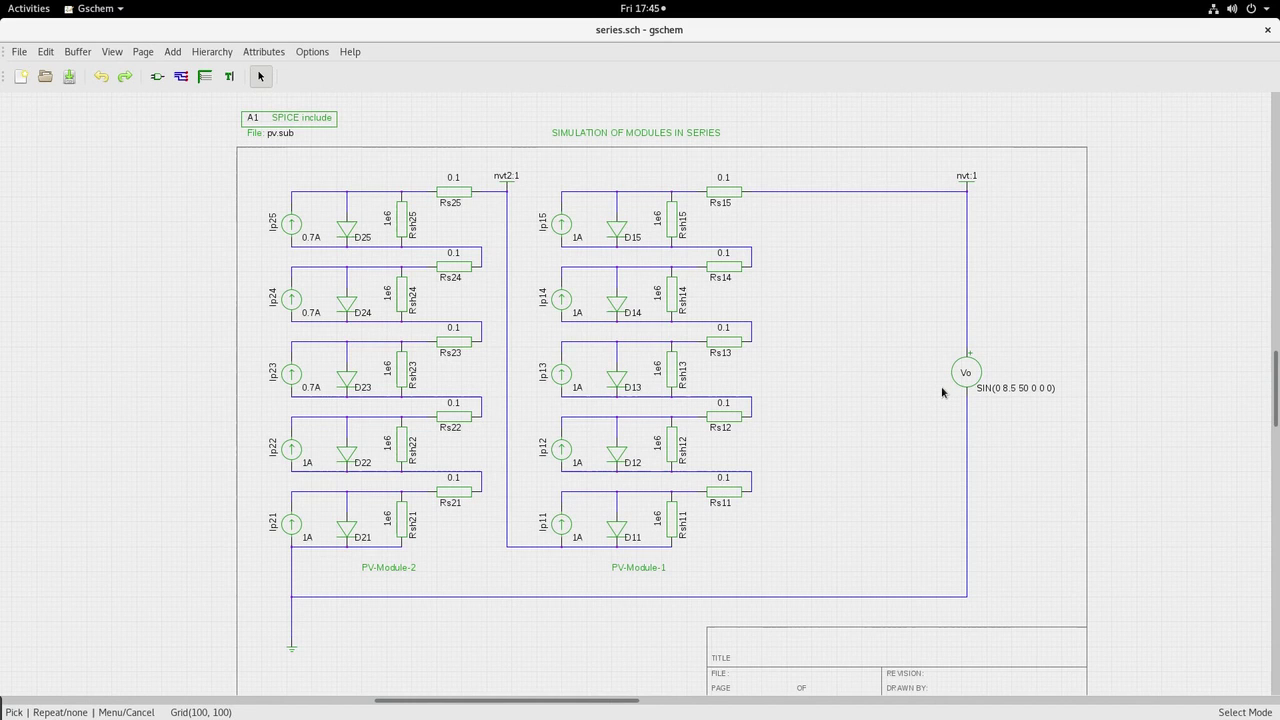
Step: Quit gschem with Ctrl+Q
{"action": "key", "text": "ctrl+q"}
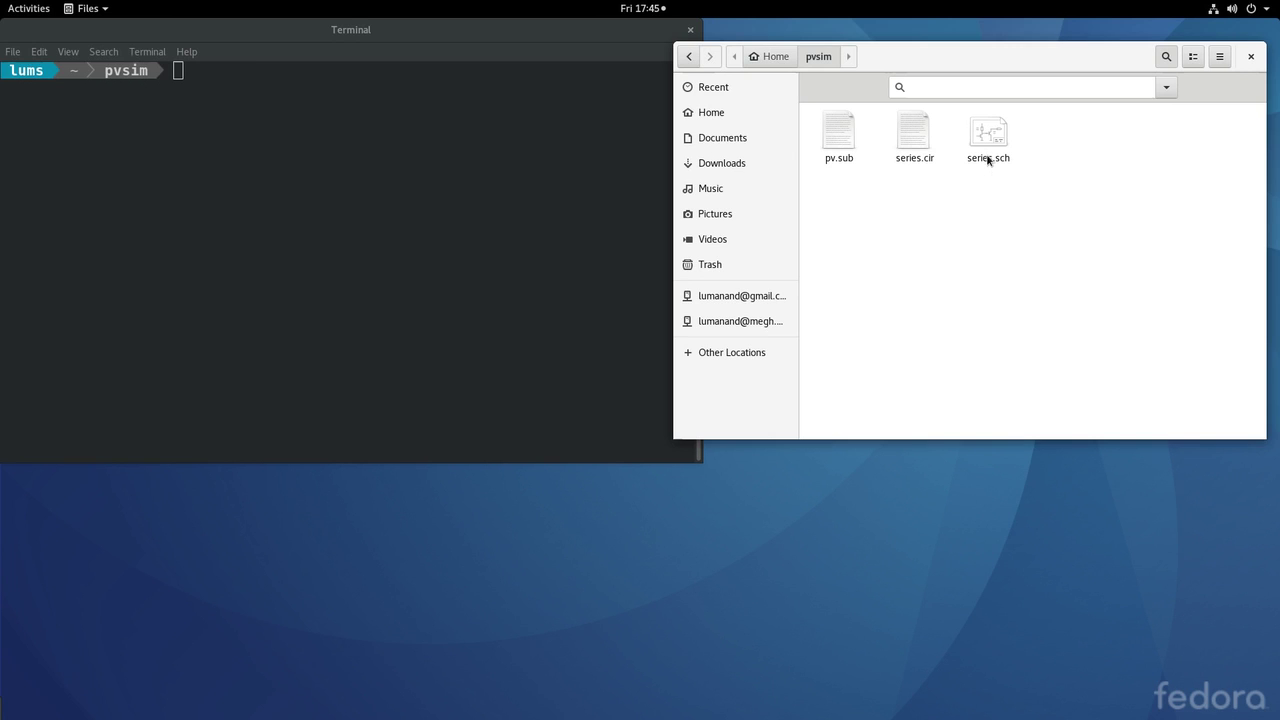
Step: Update series.cir's plot line to i(vo)*10 and the three power terms versus nvt
{"action": "double_click", "coordinate": [919, 139]}
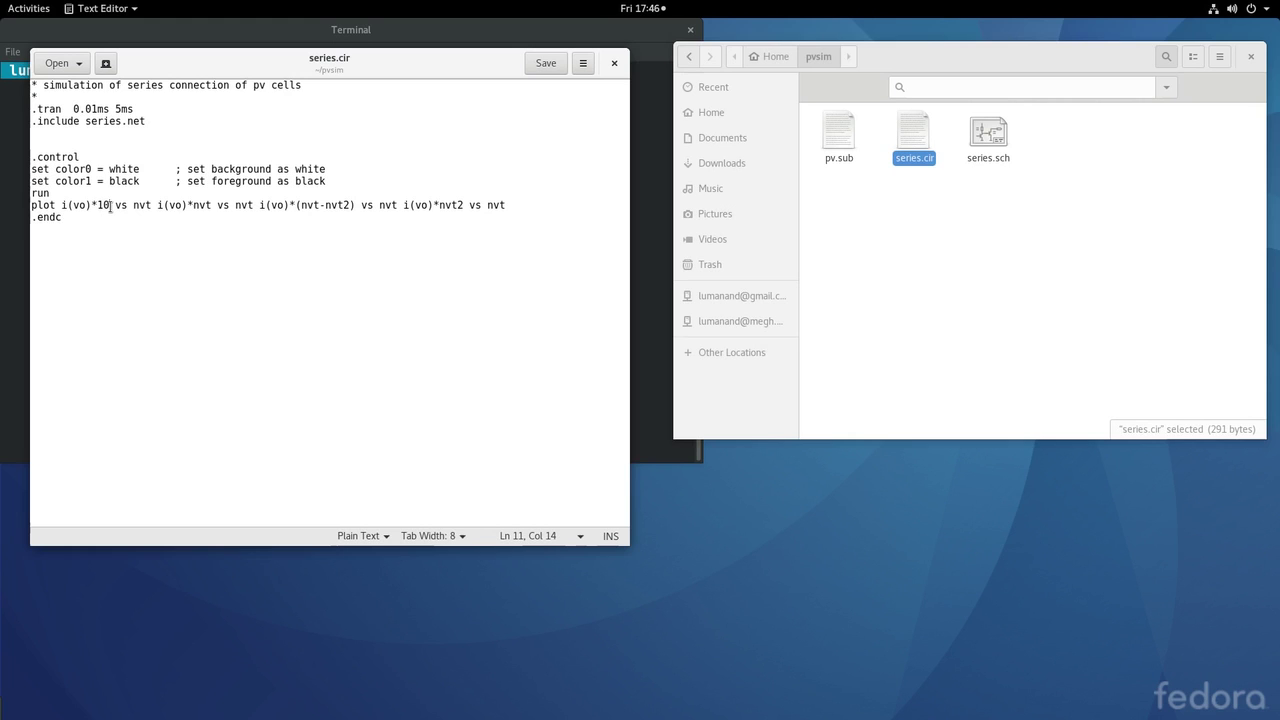
{"action": "left_click", "coordinate": [613, 63]}
{"action": "left_click", "coordinate": [191, 69]}
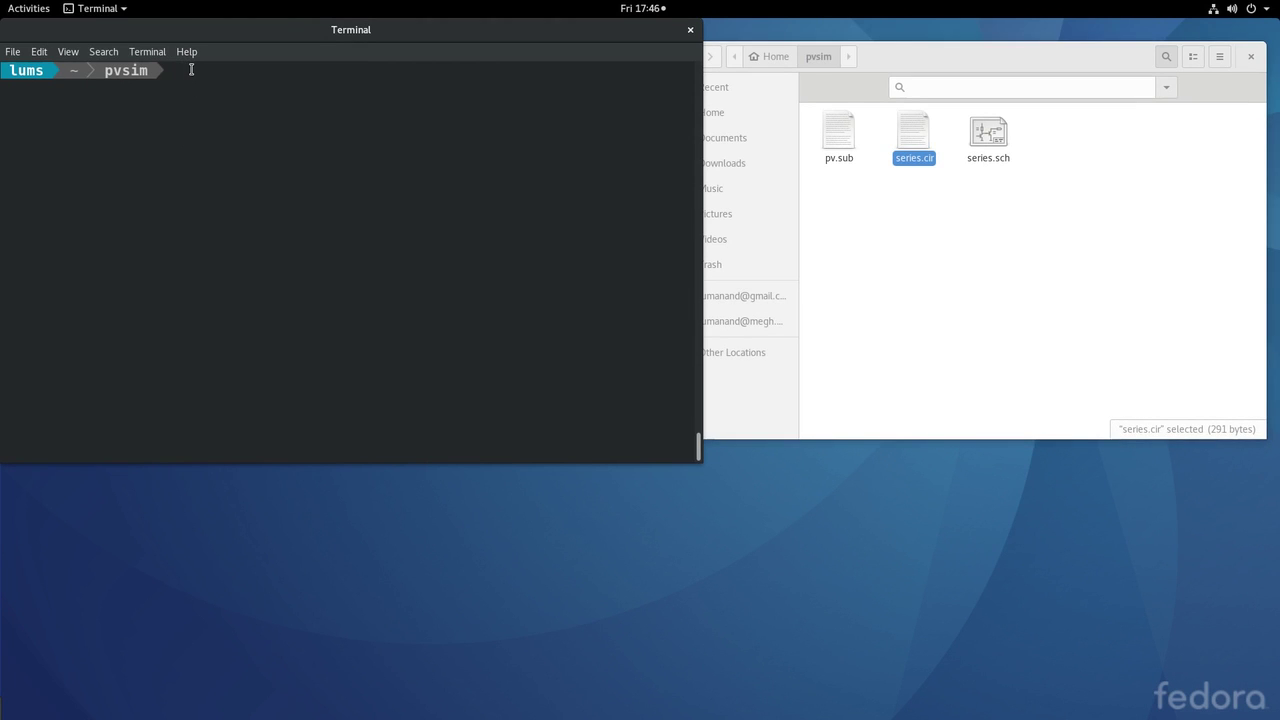
Step: Netlist series.sch into series.net with gnetlist spice-sdb, confirm the file, and enter 'ngspice series.cir'
{"action": "type", "text": "gnetlist -g spice-sdb -o series.net series.sch"}
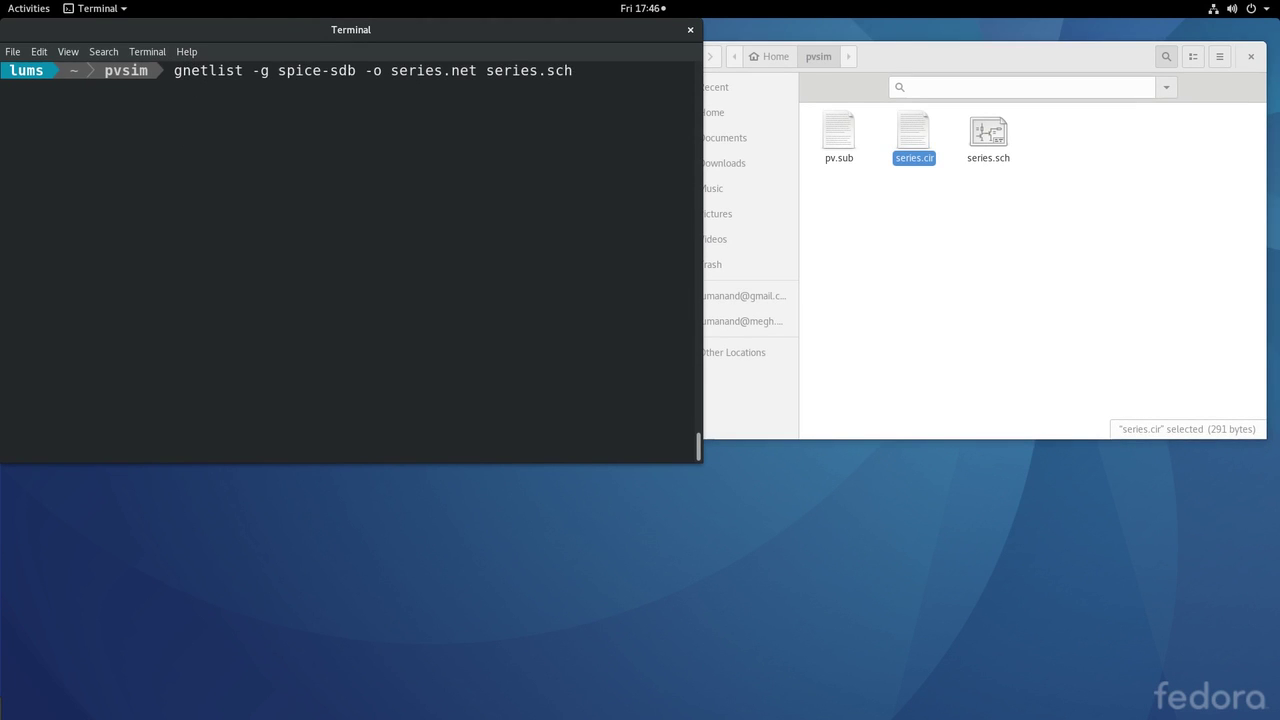
{"action": "key", "text": "Return"}
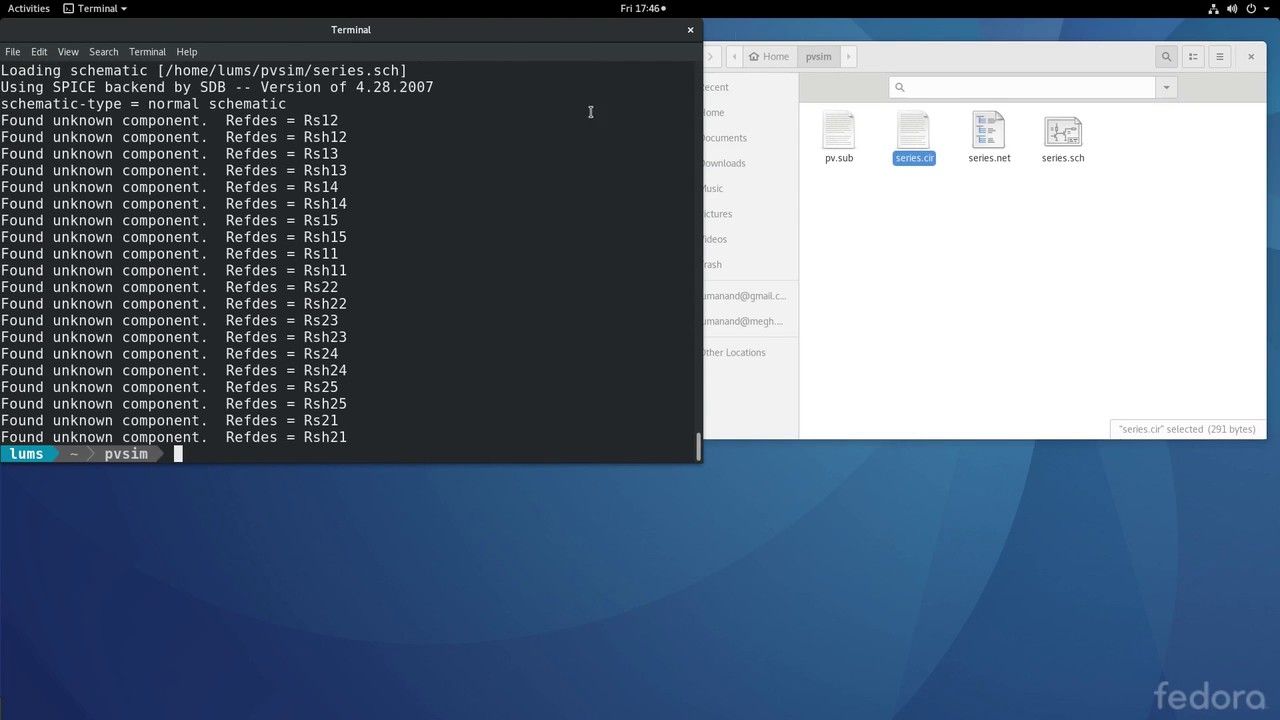
{"action": "left_click", "coordinate": [985, 140]}
{"action": "left_click", "coordinate": [985, 140]}
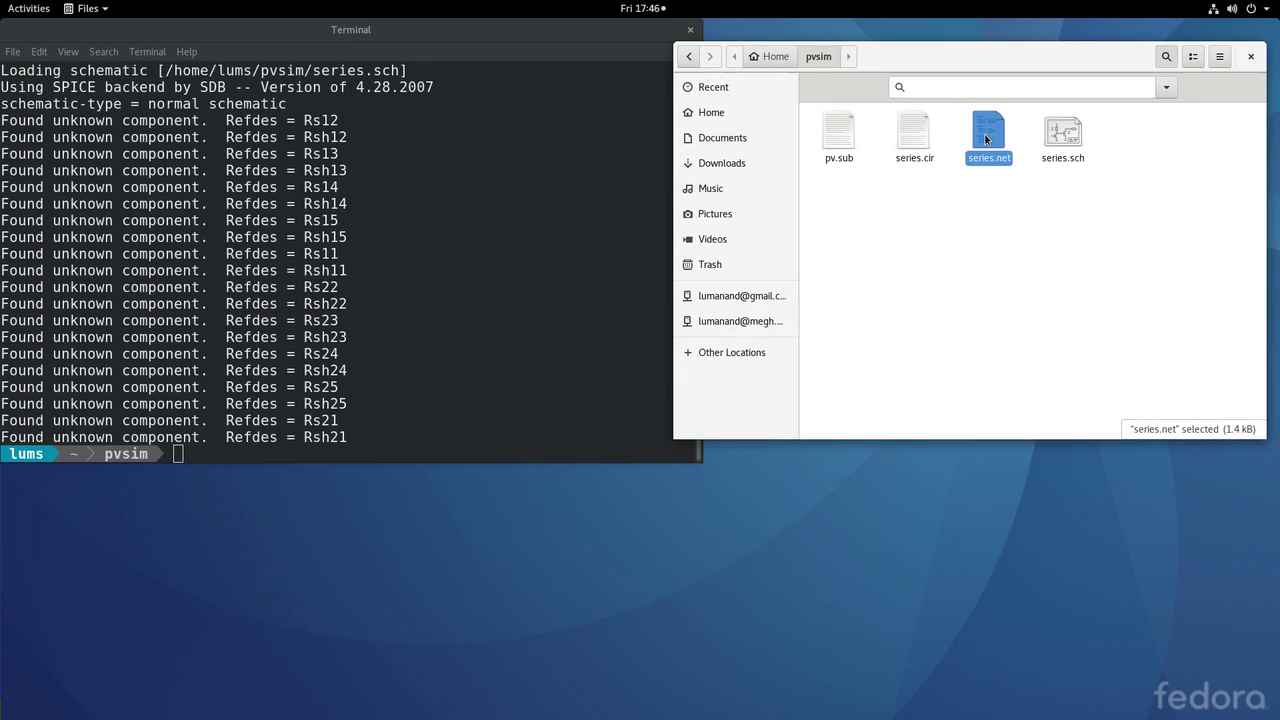
{"action": "left_click", "coordinate": [177, 455]}
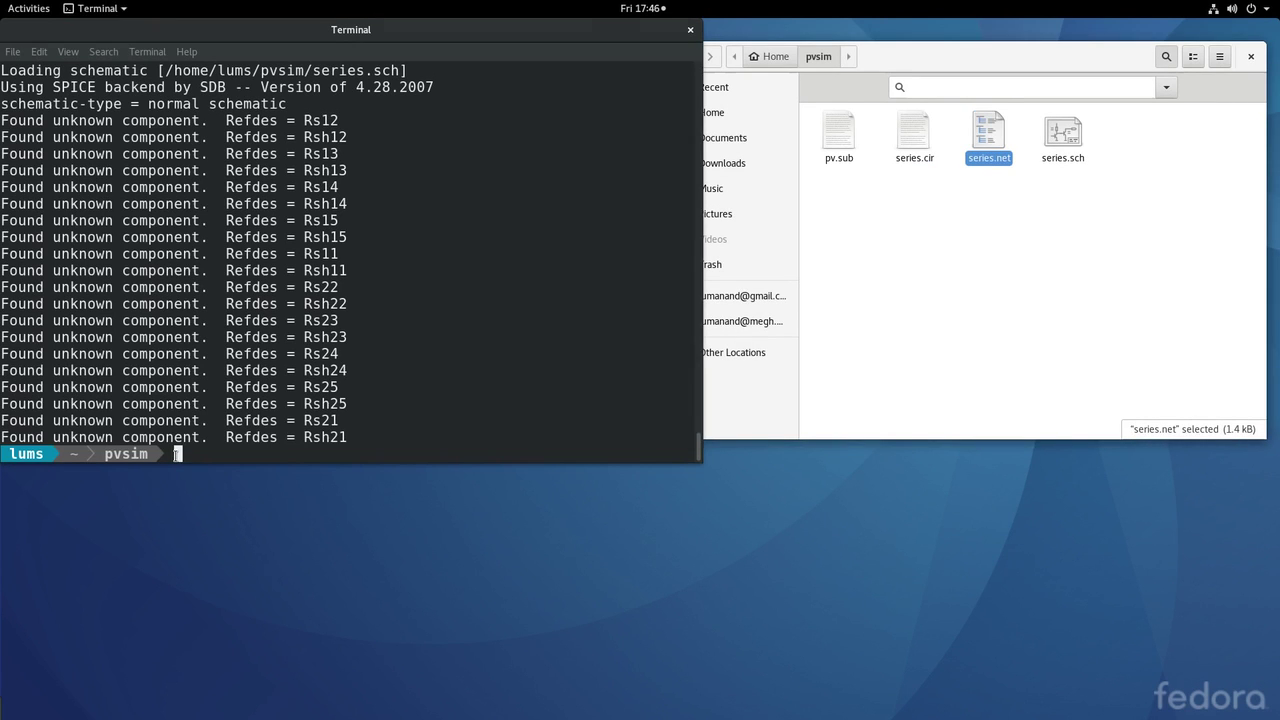
{"action": "type", "text": "ngspice series.cir"}
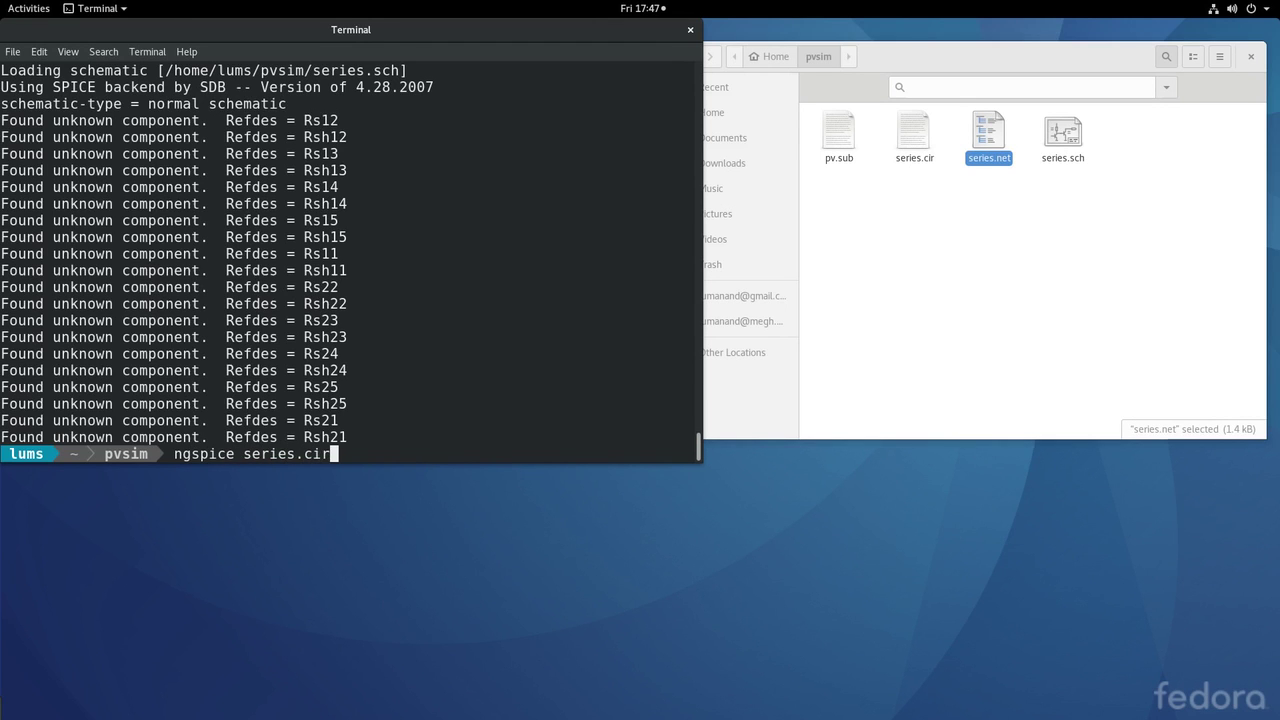
Step: Run series.cir in ngspice and maximize the tran1 plot of i(vo)*10 and power against nvt
{"action": "key", "text": "Return"}
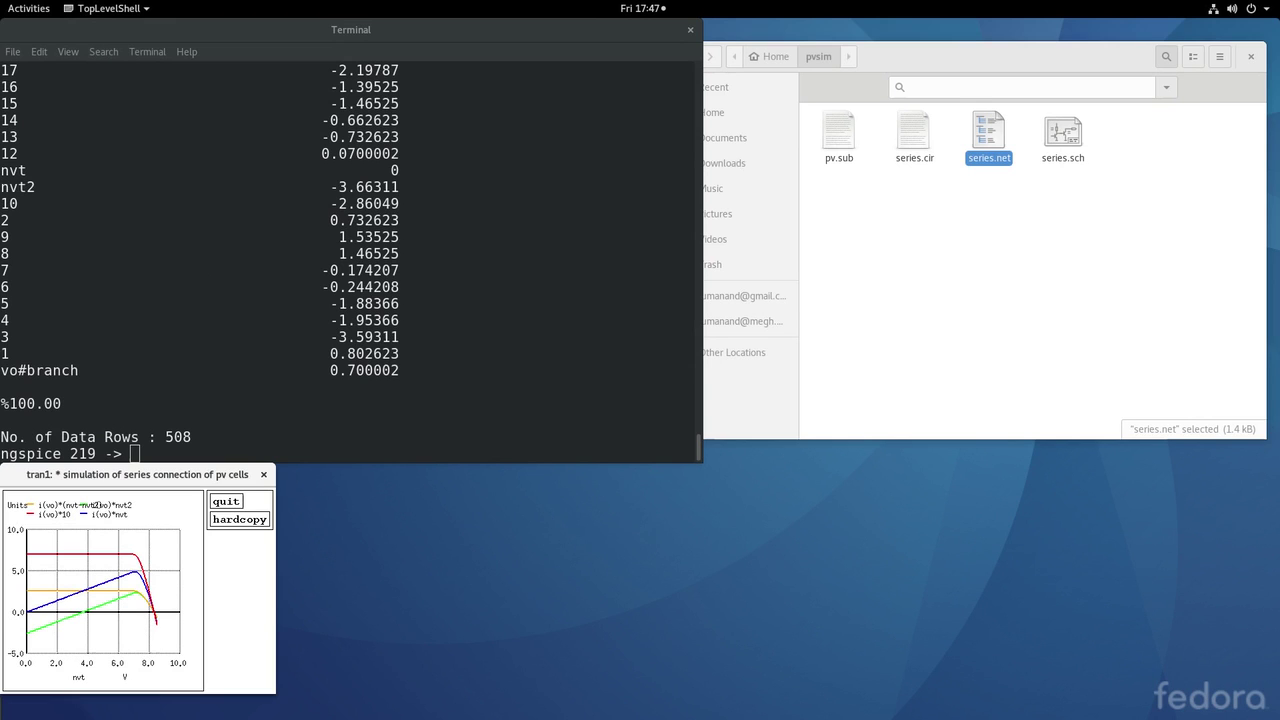
{"action": "double_click", "coordinate": [130, 477]}
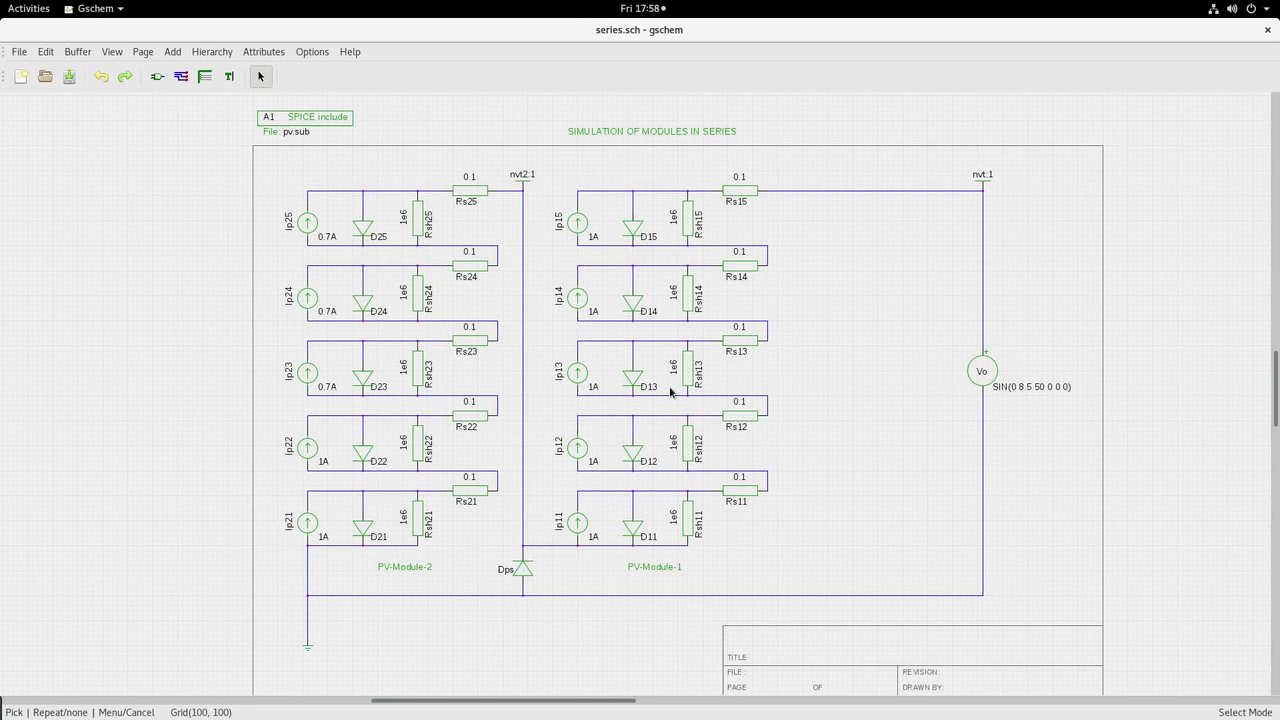
Step: Select the Dps bypass diode across the shaded Module-2 in series.sch
{"action": "left_click", "coordinate": [530, 575]}
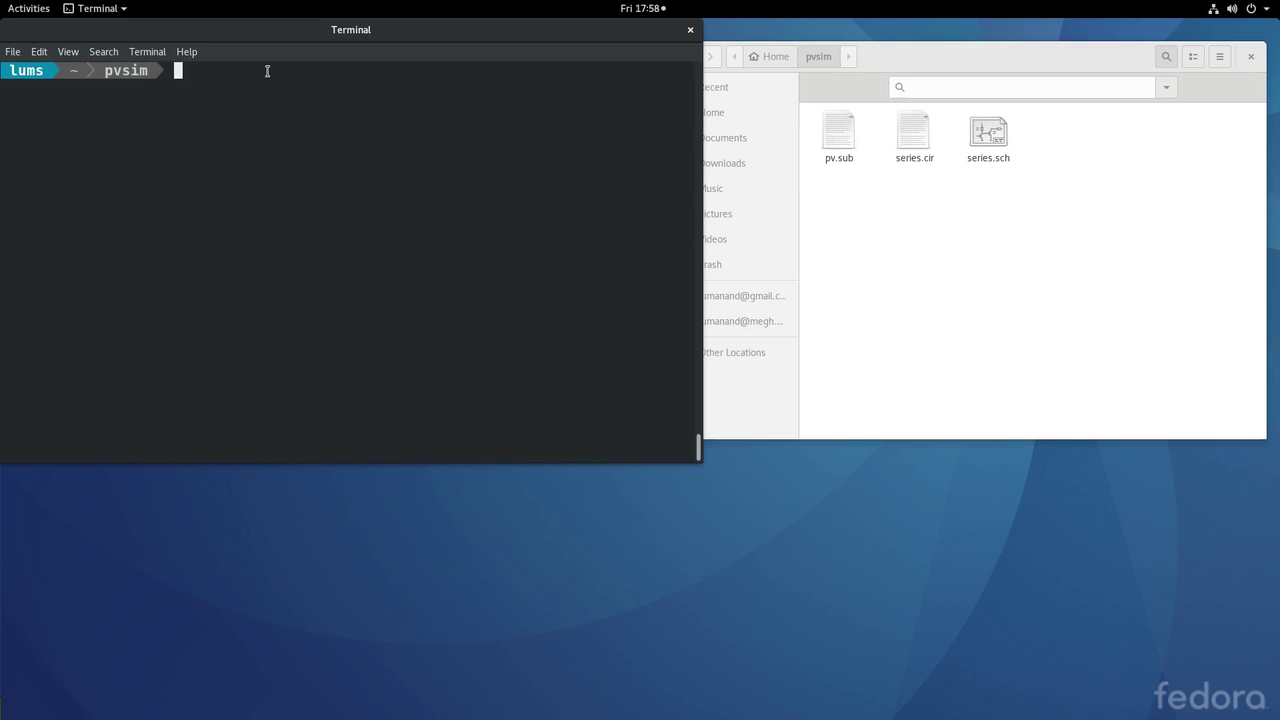
Step: Rerun the earlier gnetlist spice-sdb command to regenerate series.net, then enter 'ngspice series.cir'
{"action": "key", "text": "Up"}
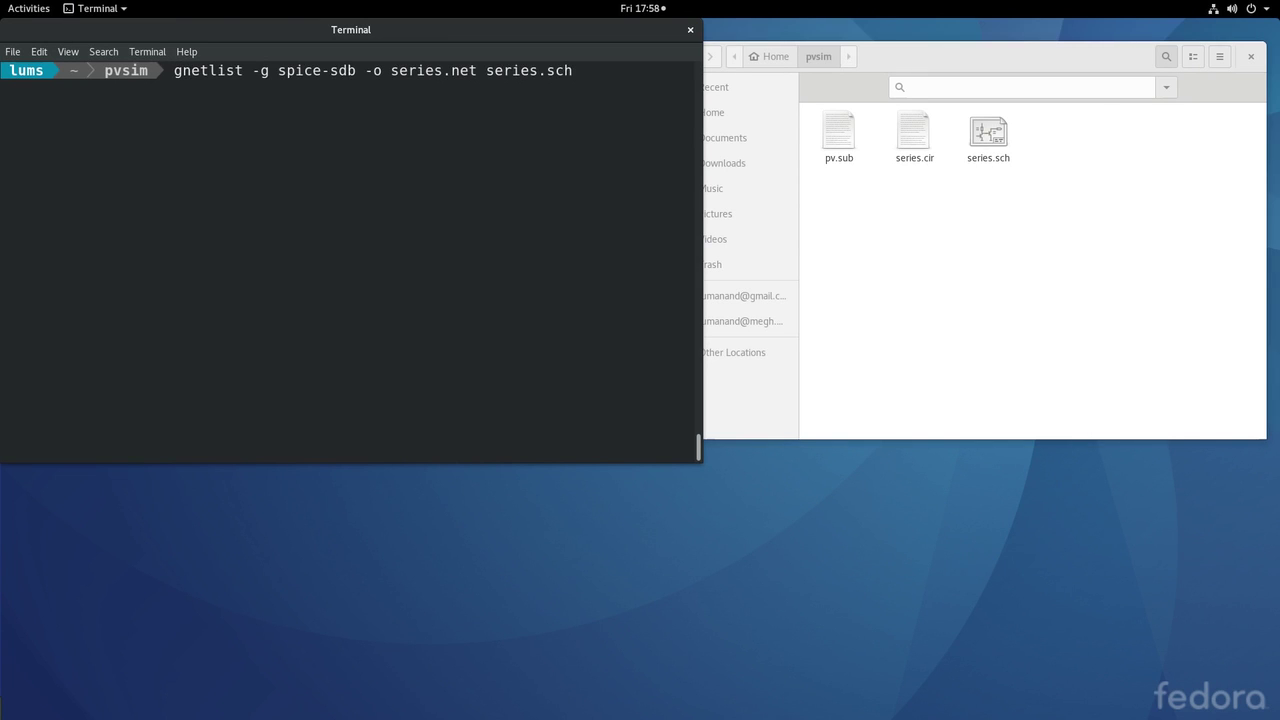
{"action": "key", "text": "Return"}
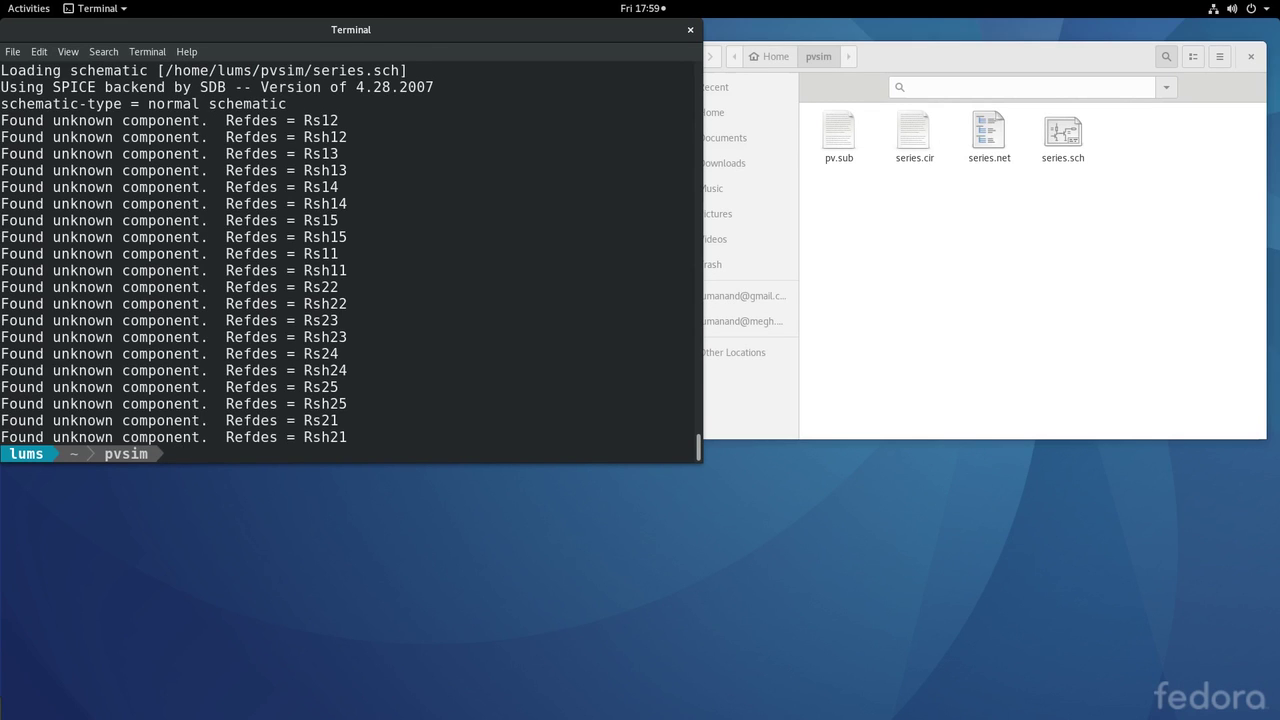
{"action": "type", "text": "ngspice series.cir"}
Step: Simulate series.cir and maximize the tran1 plot of current and power curves versus nvt
{"action": "key", "text": "Return"}
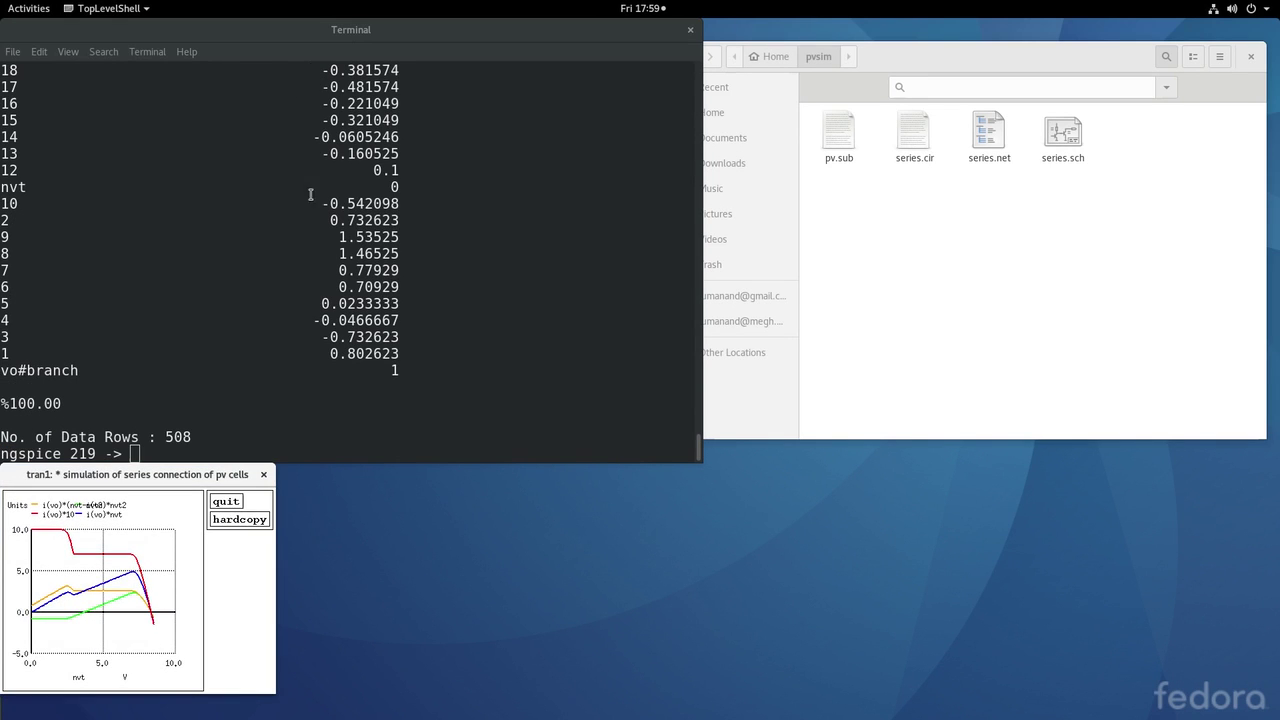
{"action": "double_click", "coordinate": [131, 475]}
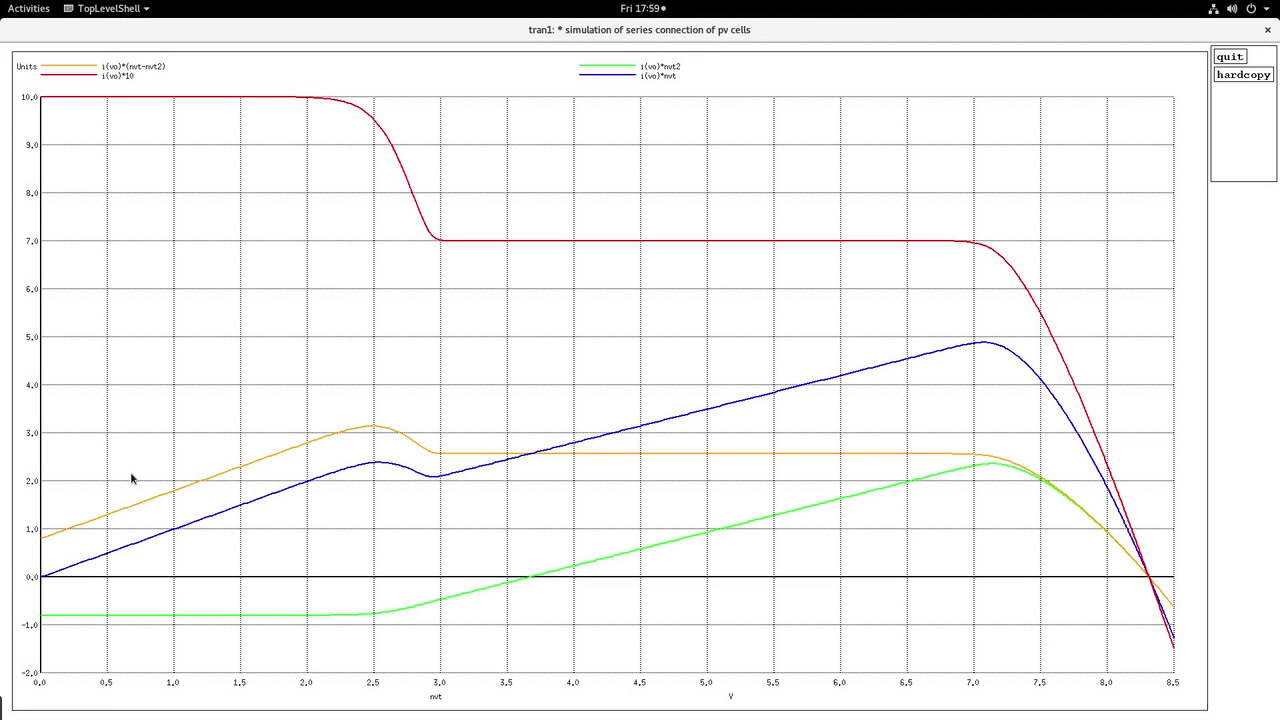